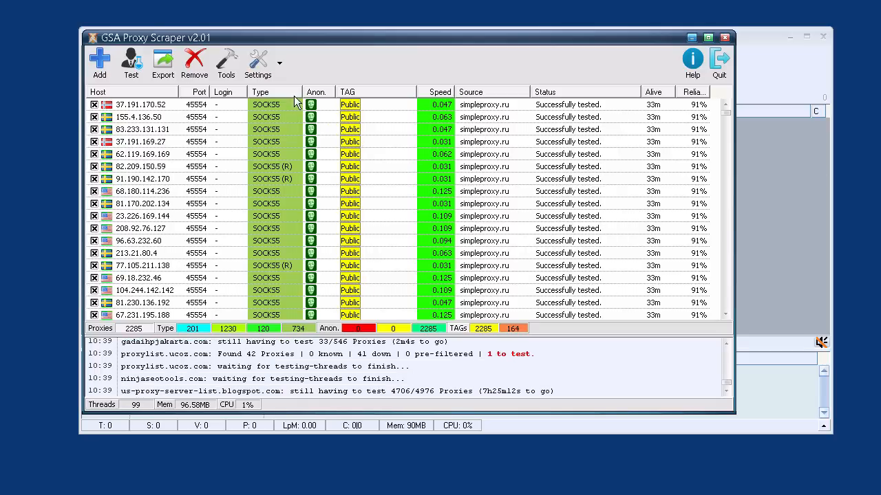
- Review the options for maximum threads, providers, automatic export, automatic search with its proxy tests, and filters
click(256, 66)
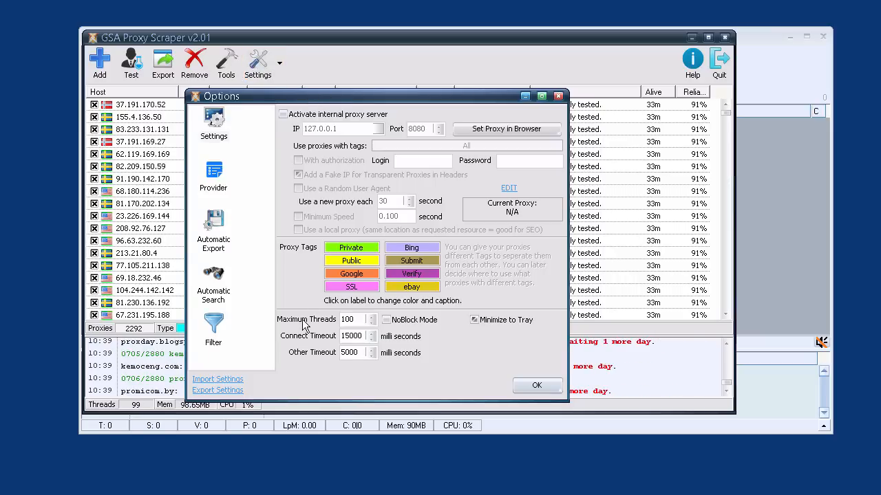
double_click(342, 320)
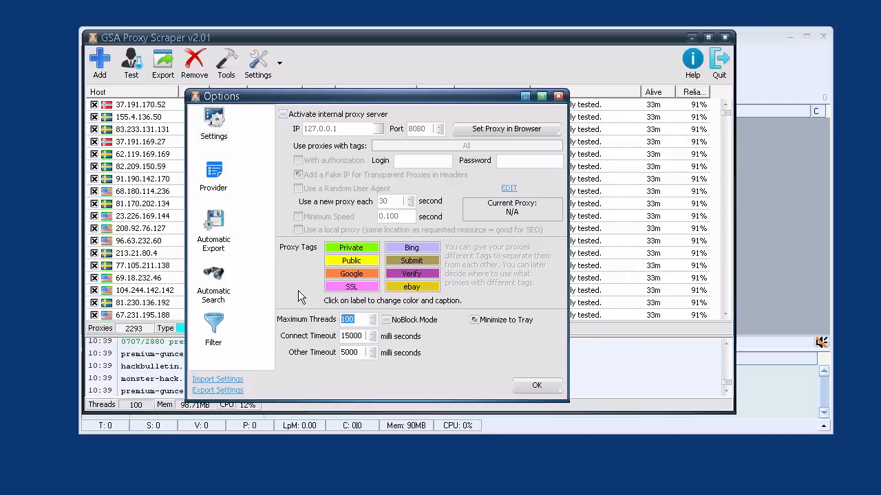
click(358, 320)
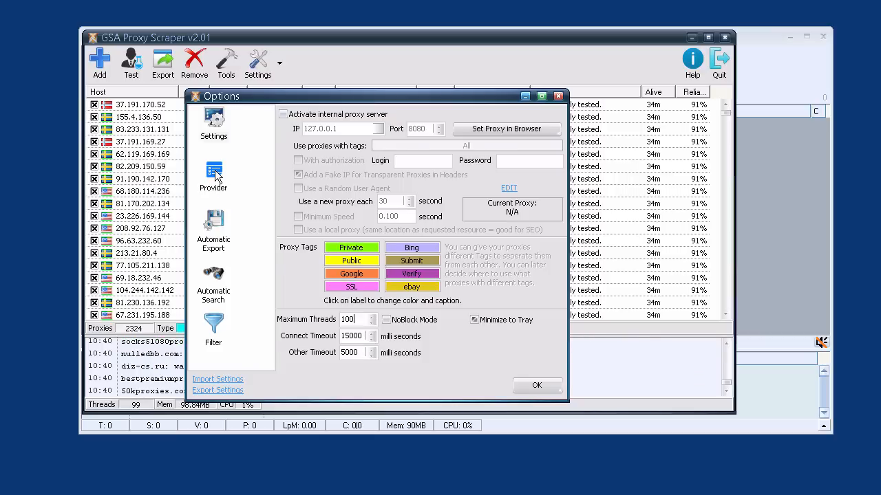
click(217, 189)
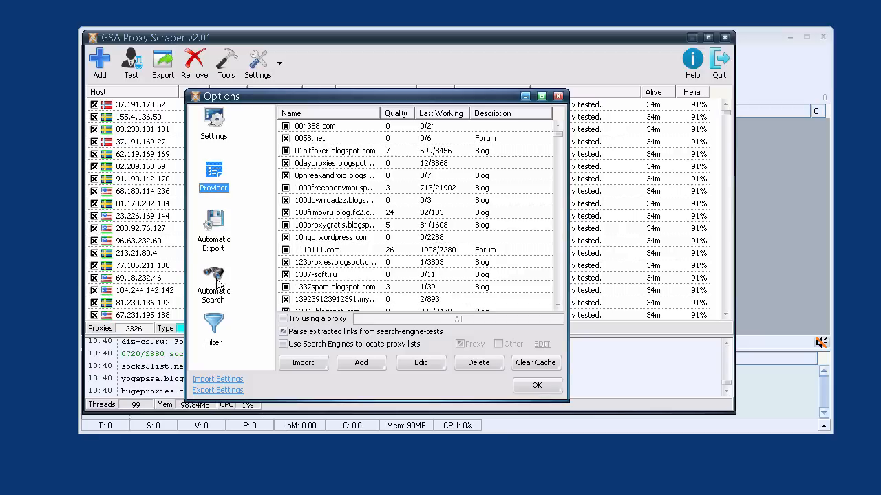
click(214, 238)
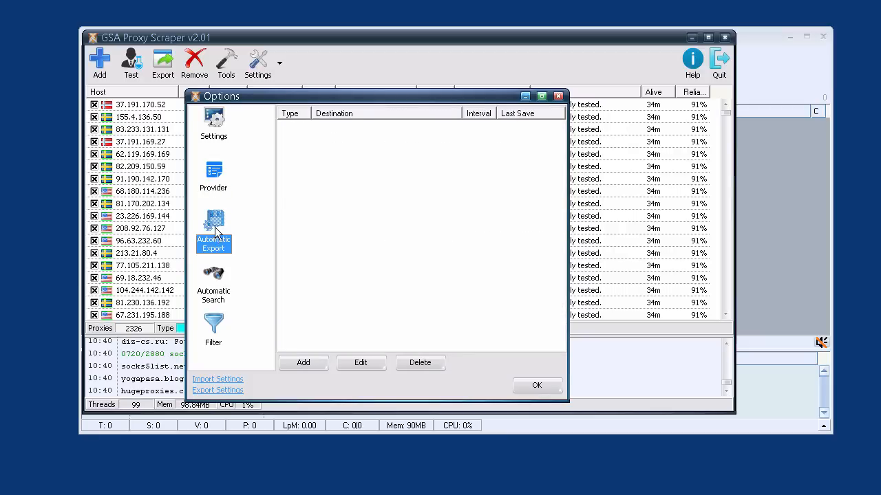
click(220, 292)
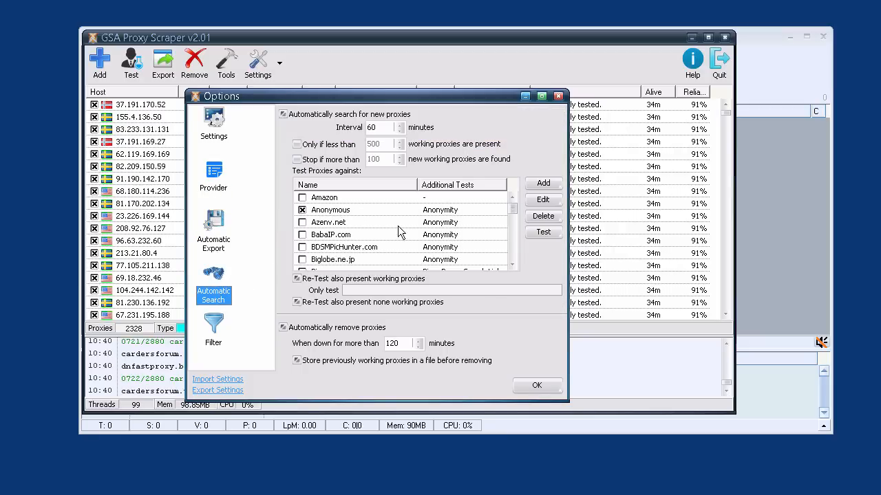
click(513, 216)
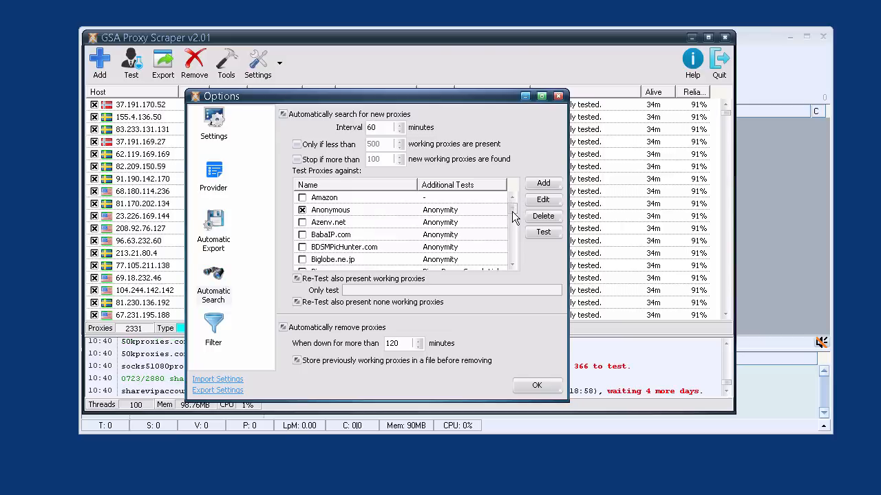
drag(513, 216, 512, 236)
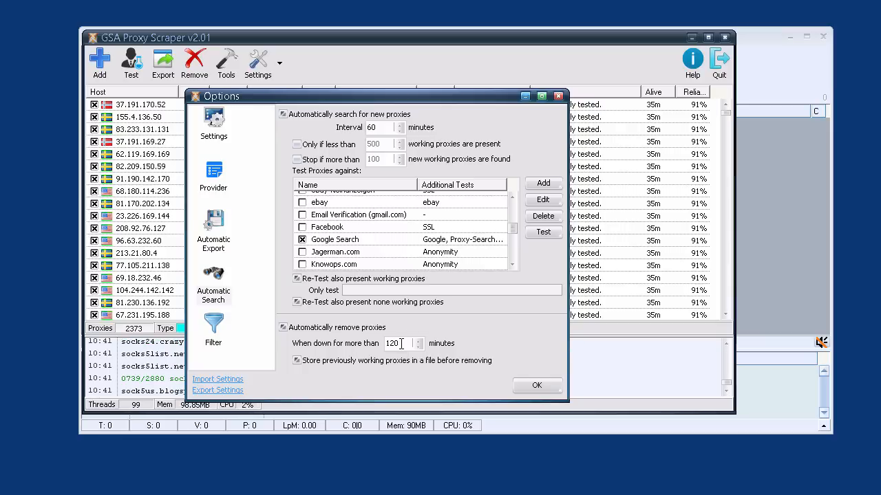
click(214, 330)
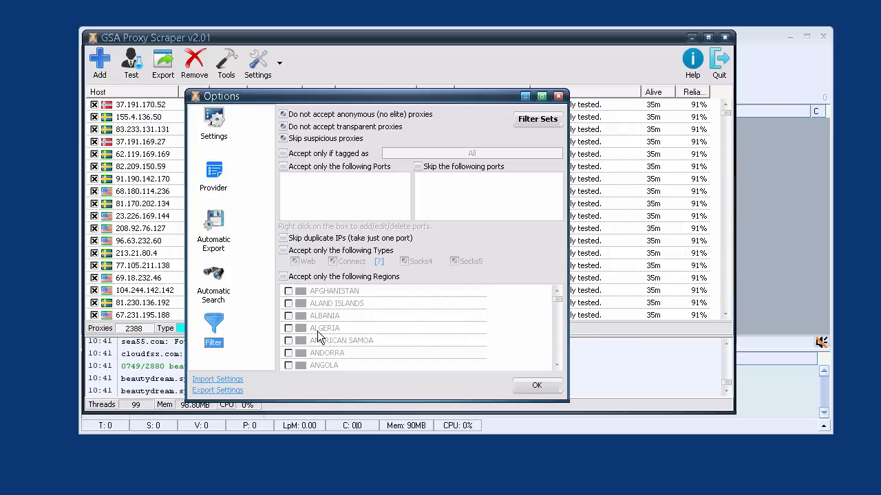
click(219, 130)
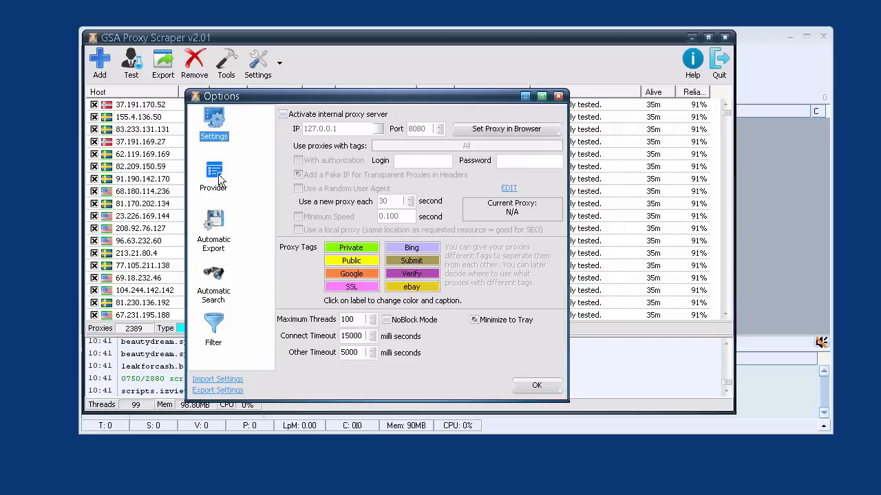
- Add an automatic save-to-file export named Proxy-Geral with the file name proxy_geral
click(218, 231)
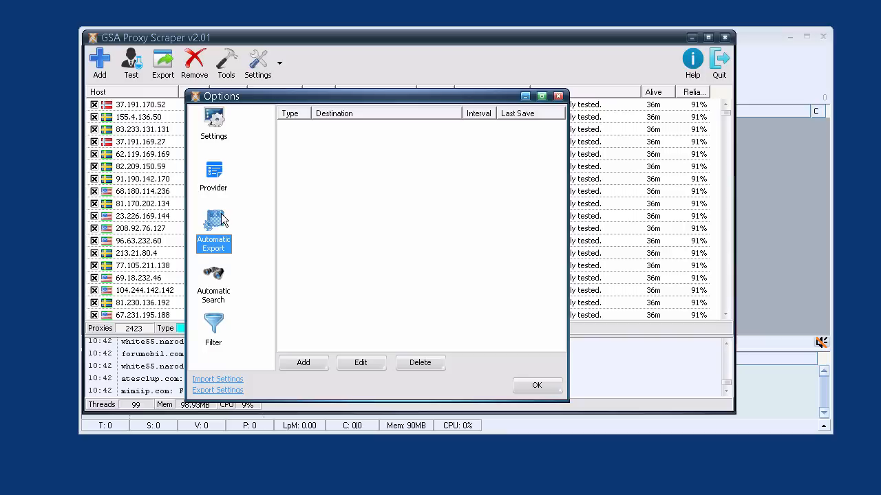
click(302, 368)
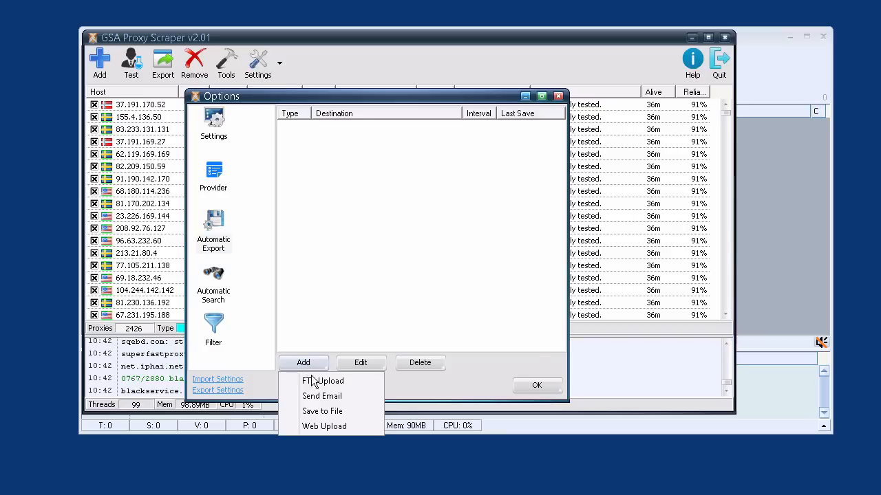
click(322, 415)
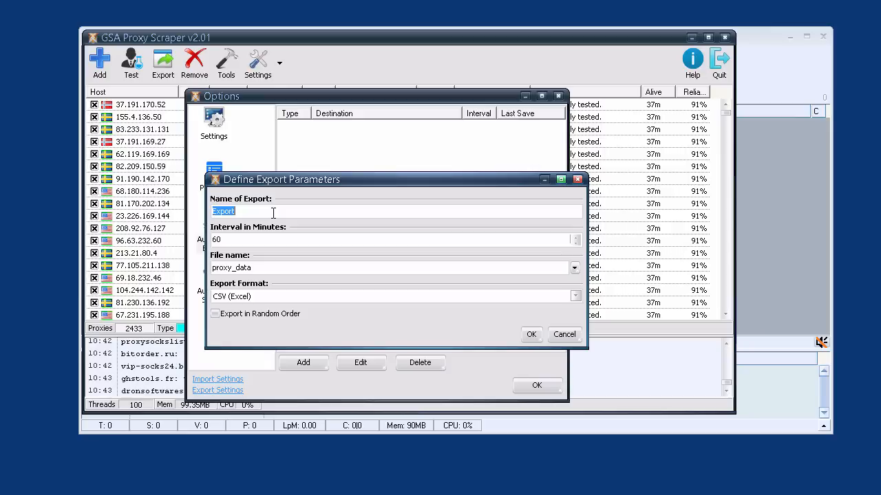
text(Proxy-Geral)
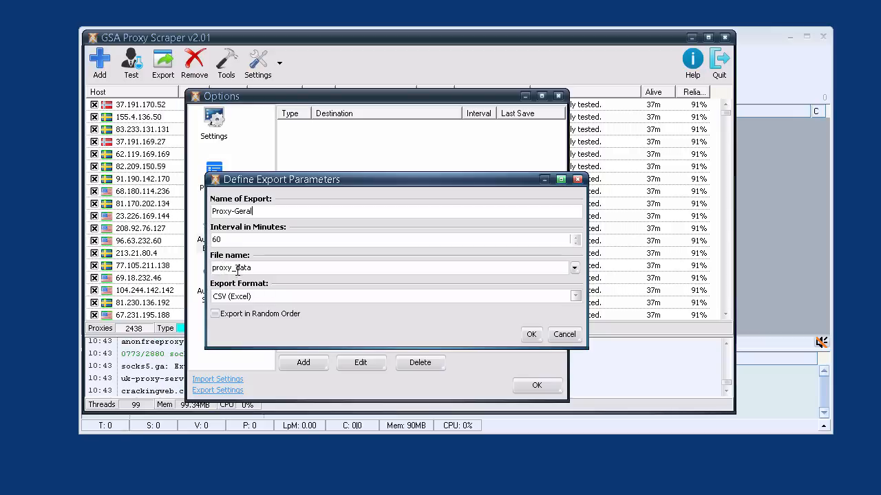
key(BackSpace)
key(BackSpace)
key(BackSpace)
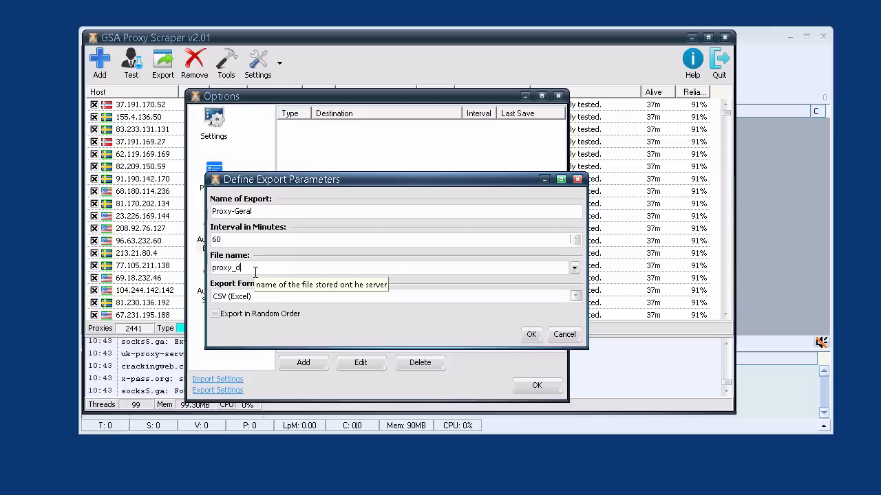
key(BackSpace)
text(geral)
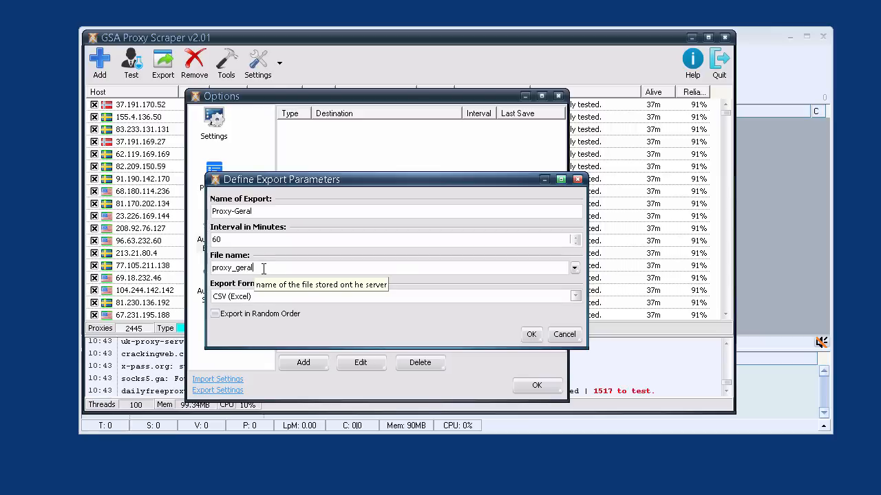
- Set the export's destination to proxy_geral.txt in the PROXYS folder inside Dropbox's VPS folder
click(574, 268)
drag(617, 245, 283, 80)
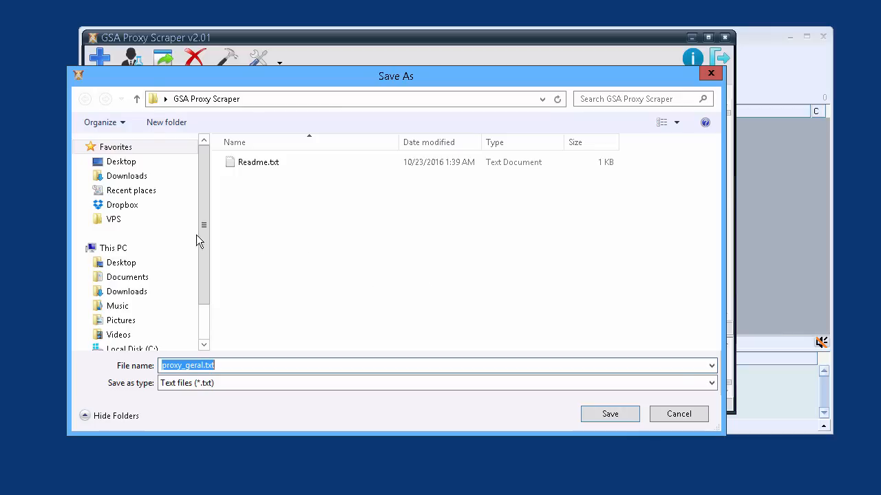
click(113, 220)
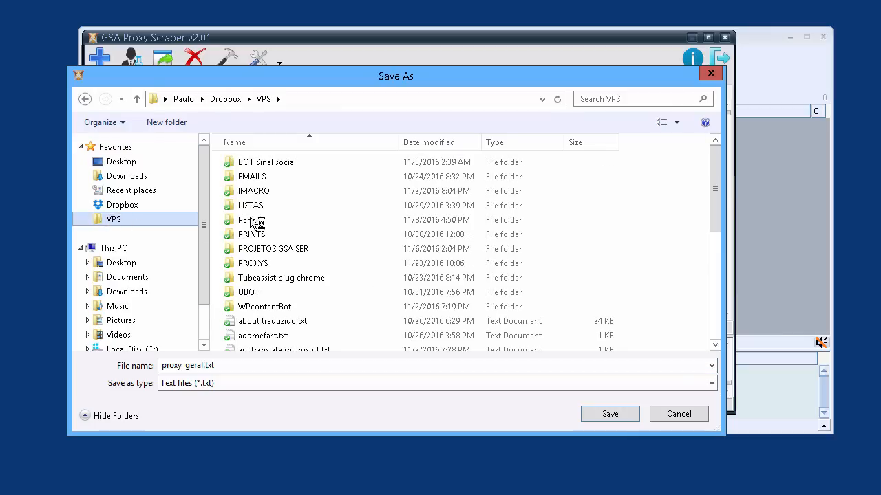
double_click(250, 264)
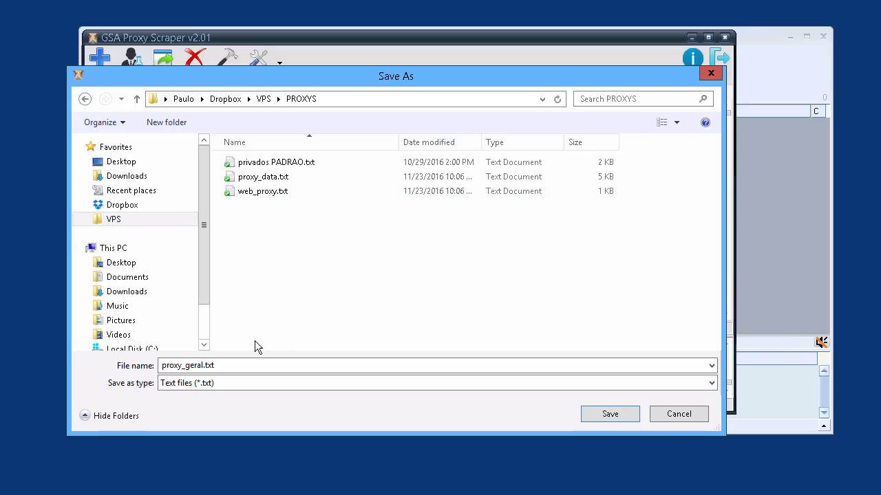
click(218, 367)
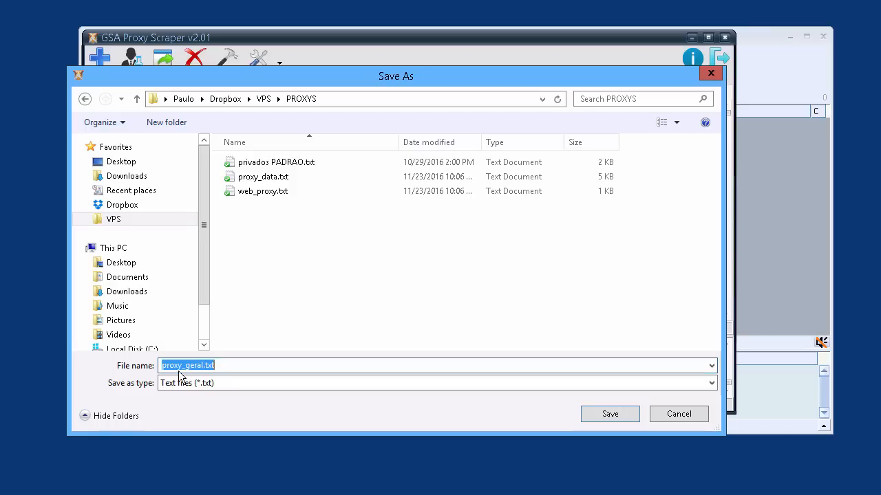
click(247, 370)
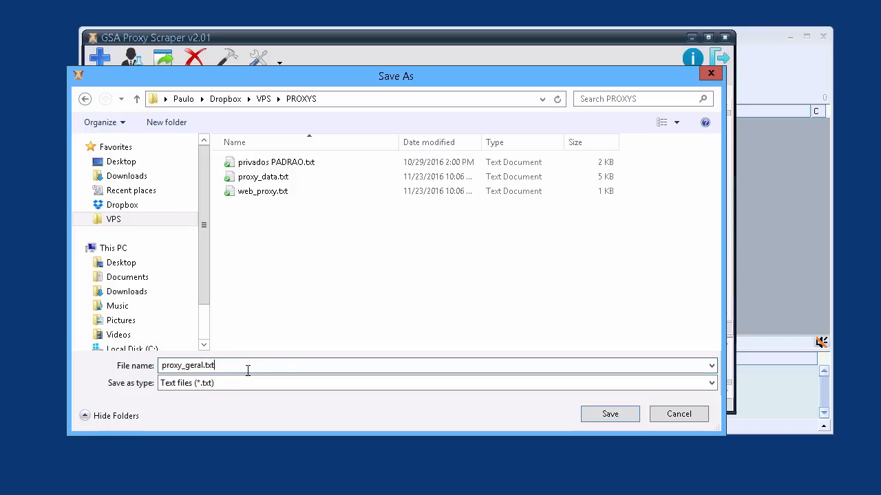
click(603, 415)
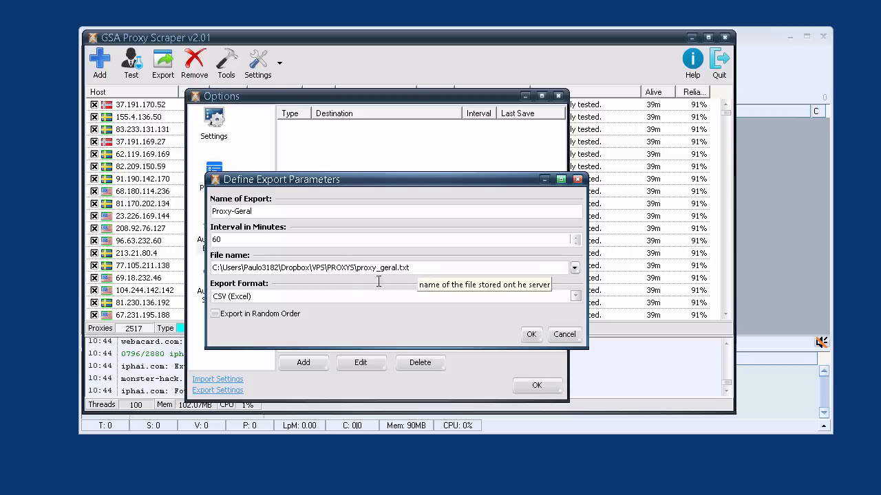
- Enable random-order export, choose the Text (host:port:login:password) format, and accept the export parameters
click(215, 314)
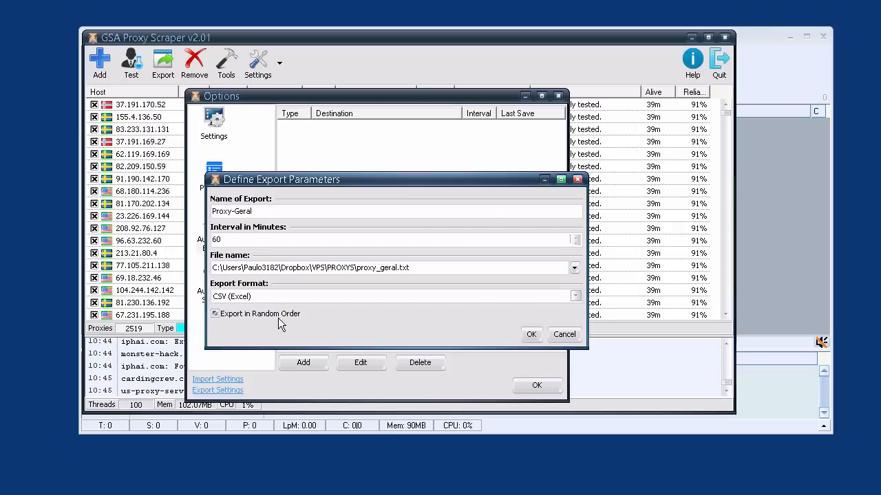
click(575, 296)
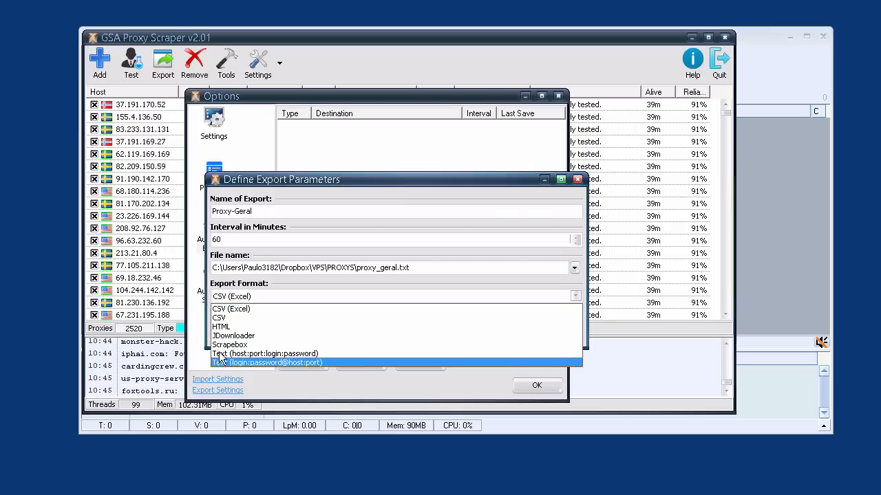
click(295, 355)
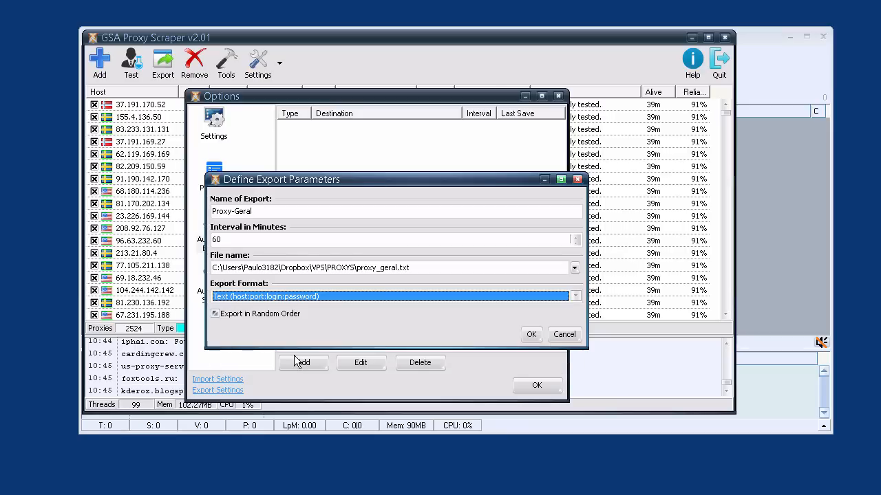
click(531, 334)
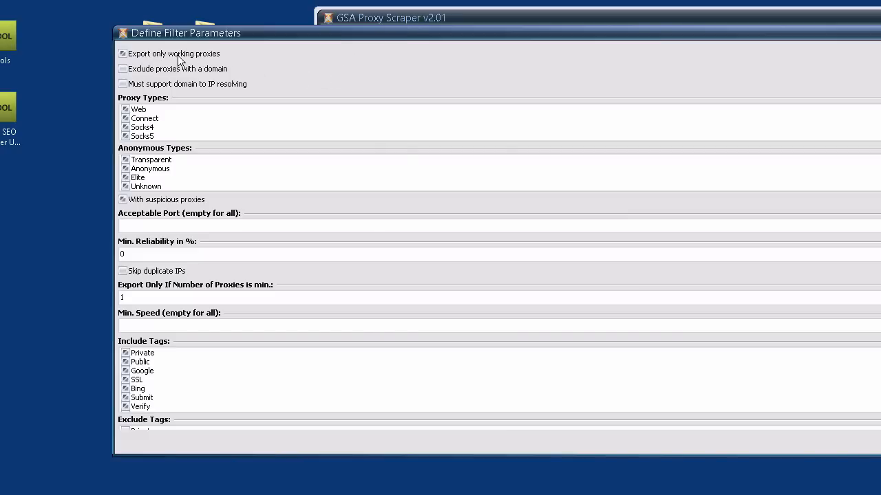
- Set the export filter's minimum speed to 2.0 and complete the Proxy-Geral export definition
click(164, 326)
text(2.0)
scroll(498, 239, down, 4)
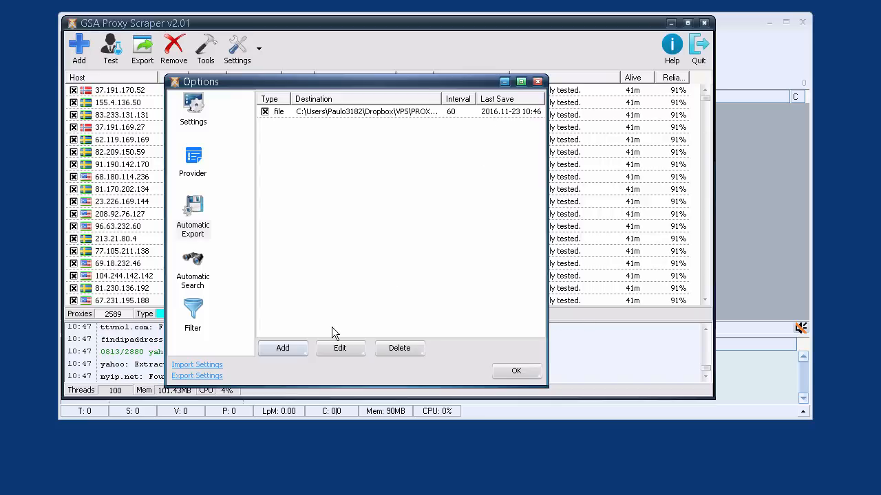
- Add a second automatic save-to-file export named Proxy-Google
click(284, 348)
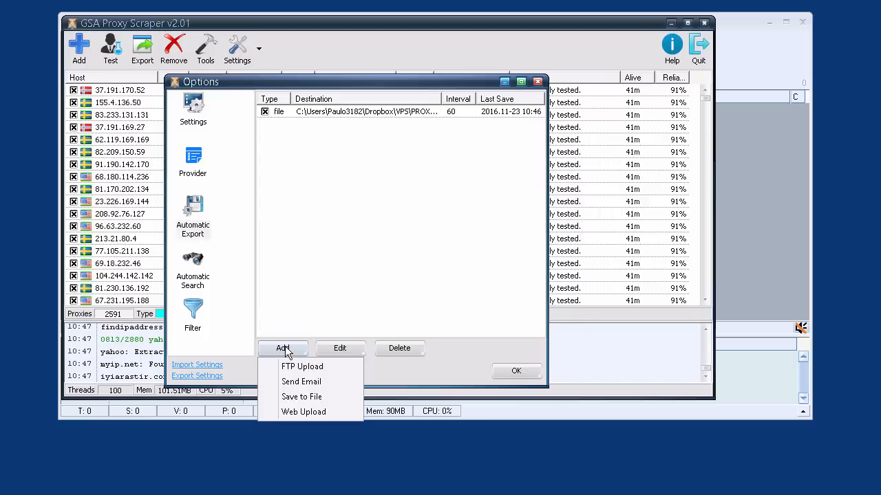
click(291, 397)
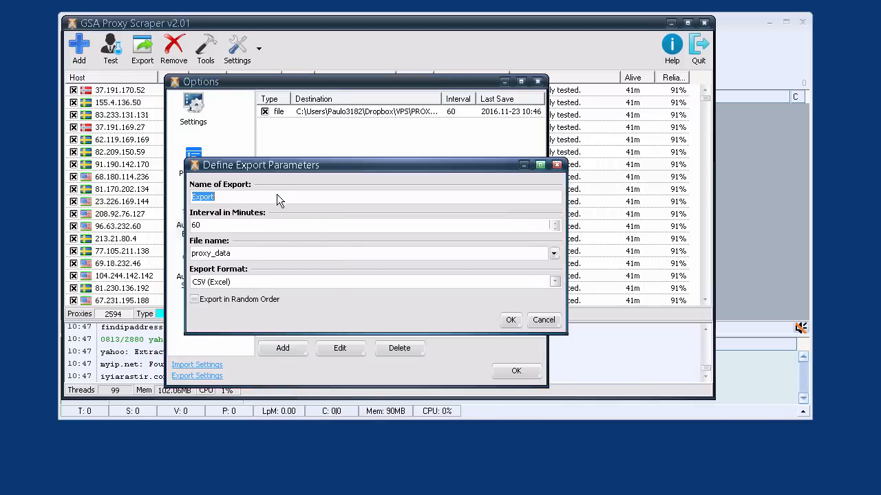
drag(276, 196, 168, 200)
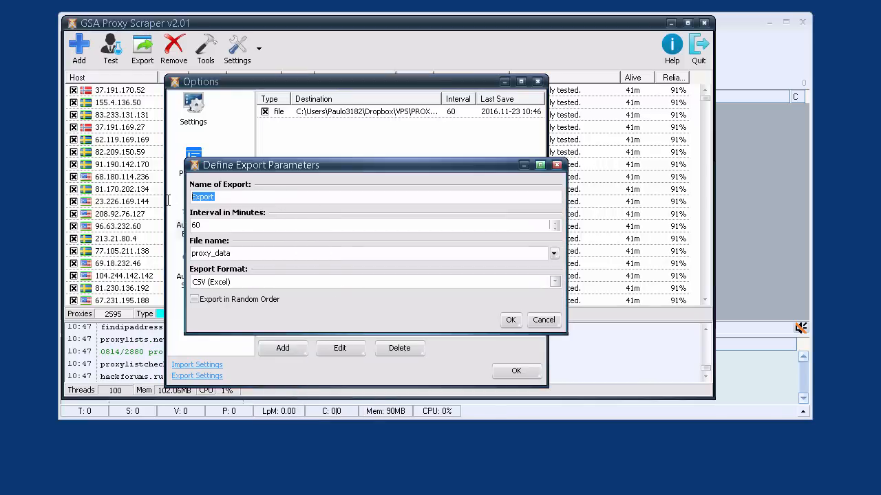
text(Proxy)
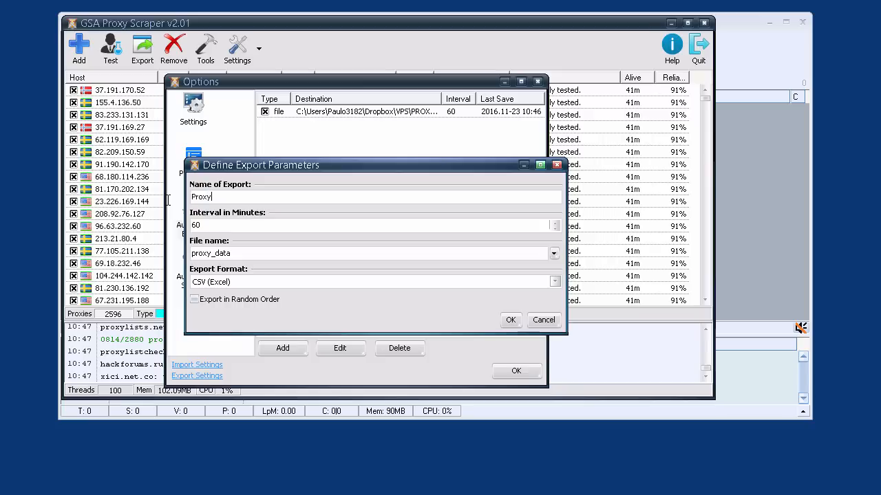
text(-Google)
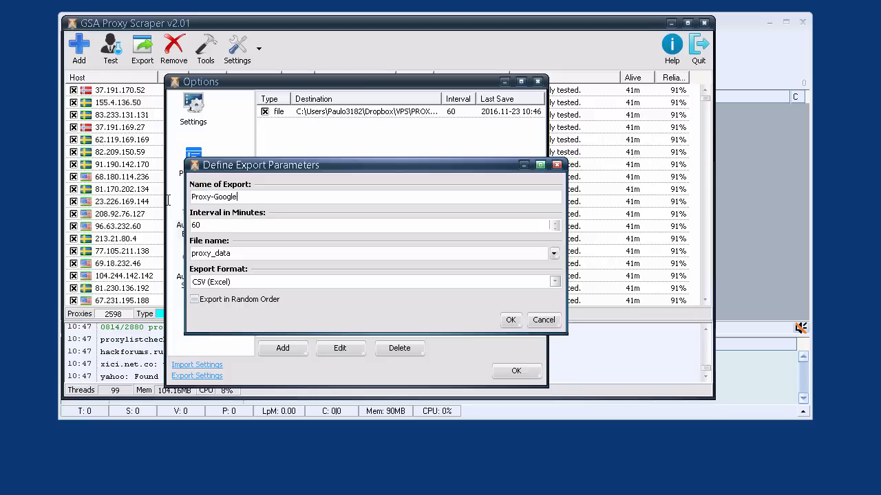
- Set the Proxy-Google export's destination to proxy_google.txt in the PROXYS folder inside Dropbox's VPS folder
click(268, 253)
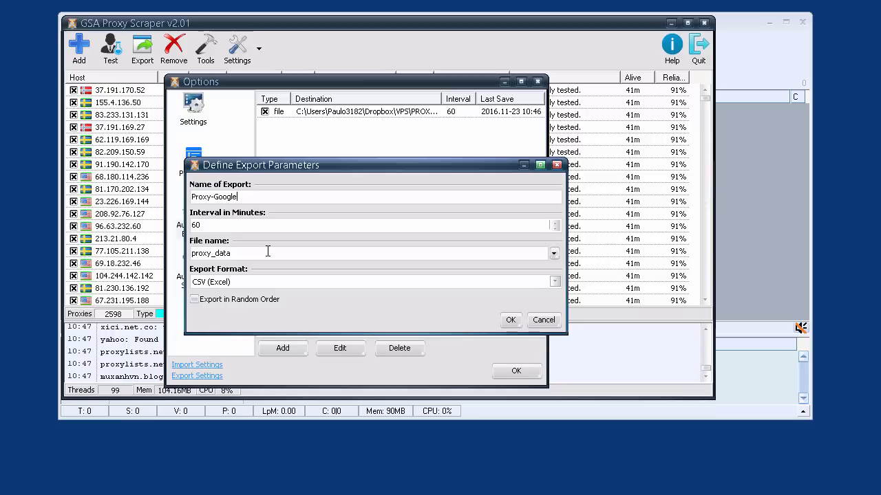
key(BackSpace)
key(BackSpace)
key(BackSpace)
key(BackSpace)
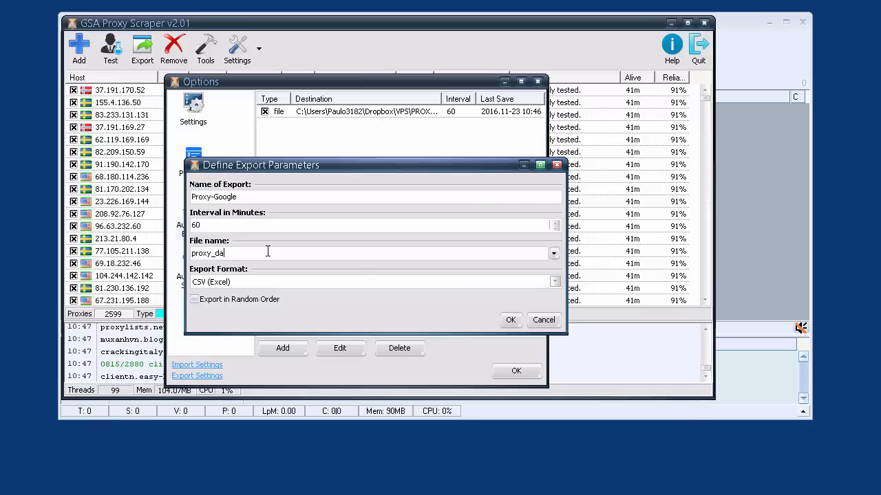
text(google)
click(553, 254)
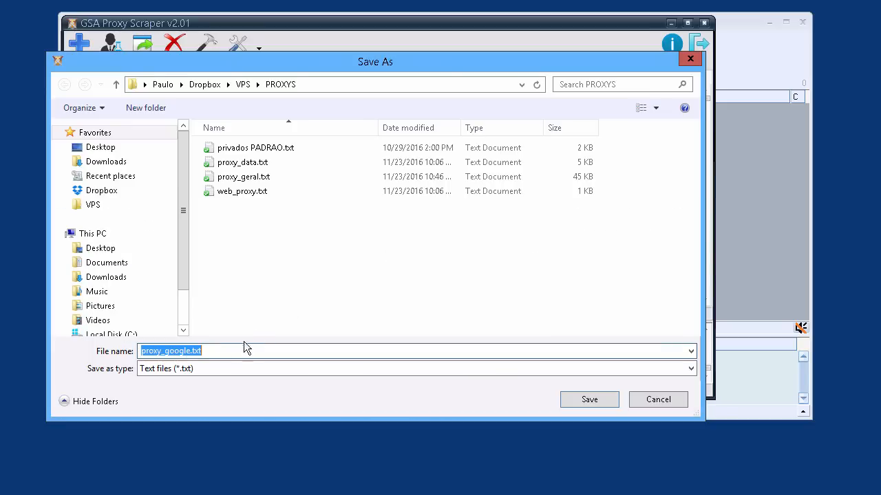
click(227, 350)
key(Left)
key(Left)
key(Left)
key(Left)
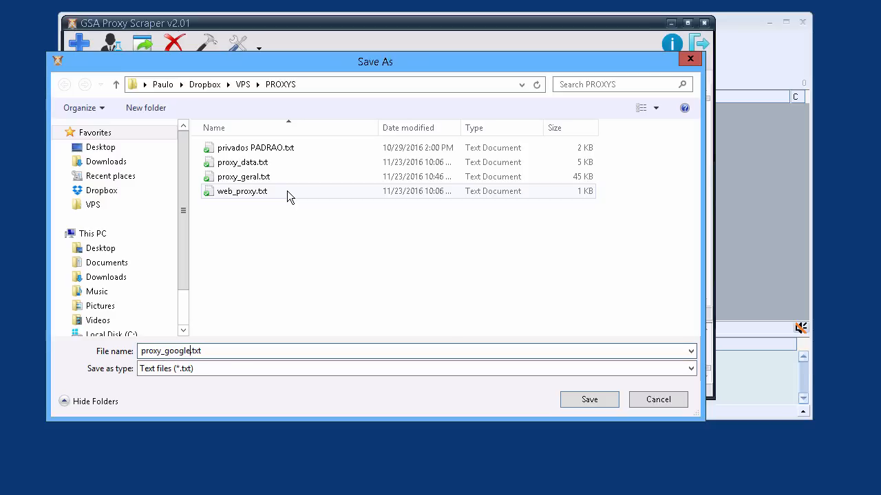
click(589, 399)
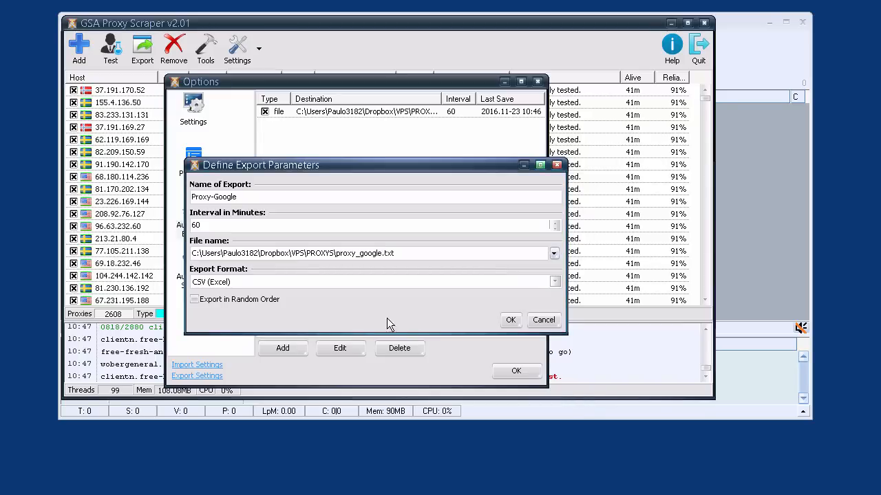
- Enable random-order export for Proxy-Google, choose the Text (host:port:login:password) format, and accept the export parameters
click(196, 300)
click(555, 282)
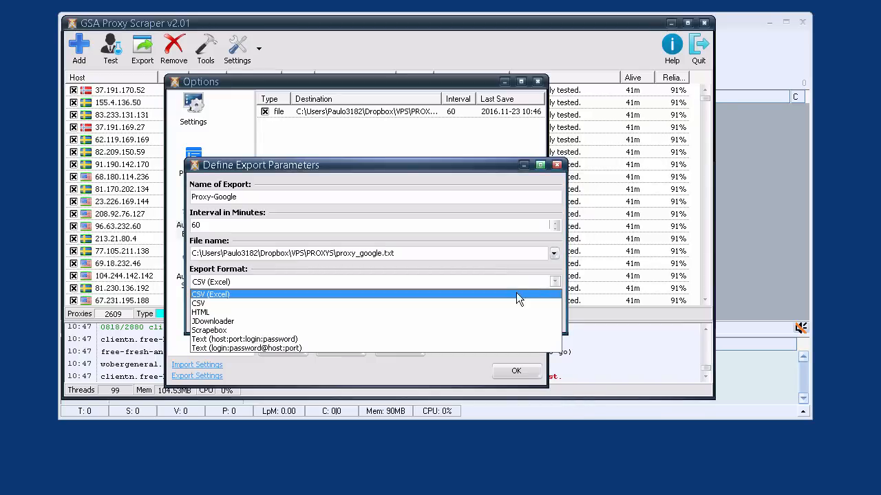
click(257, 340)
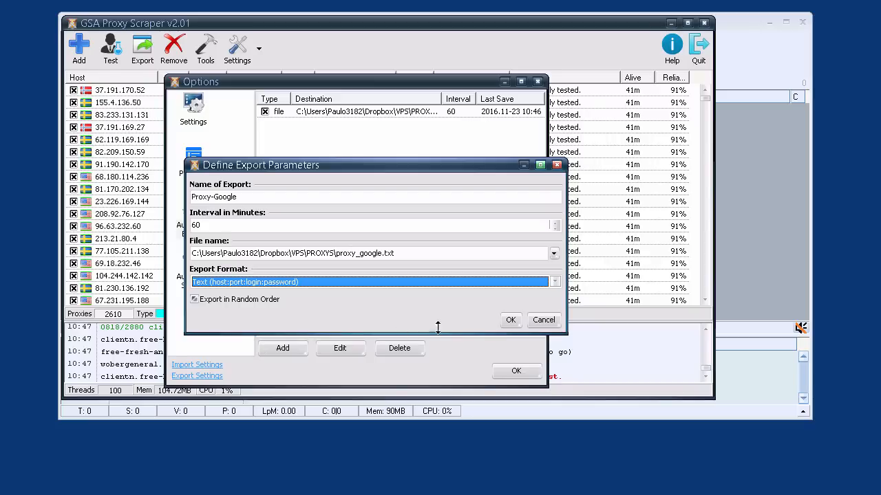
click(511, 321)
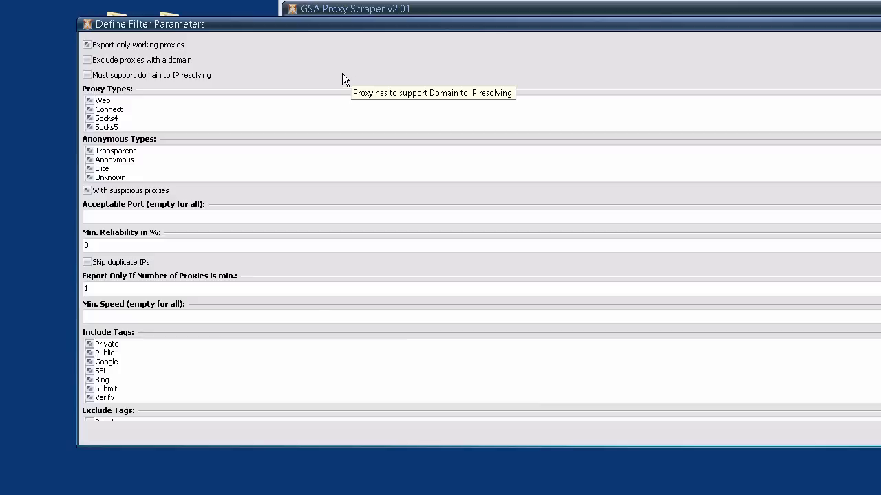
- Remove Socks4 and Socks5 from the export filter's proxy types and set the minimum speed to 1.0
click(89, 120)
click(89, 128)
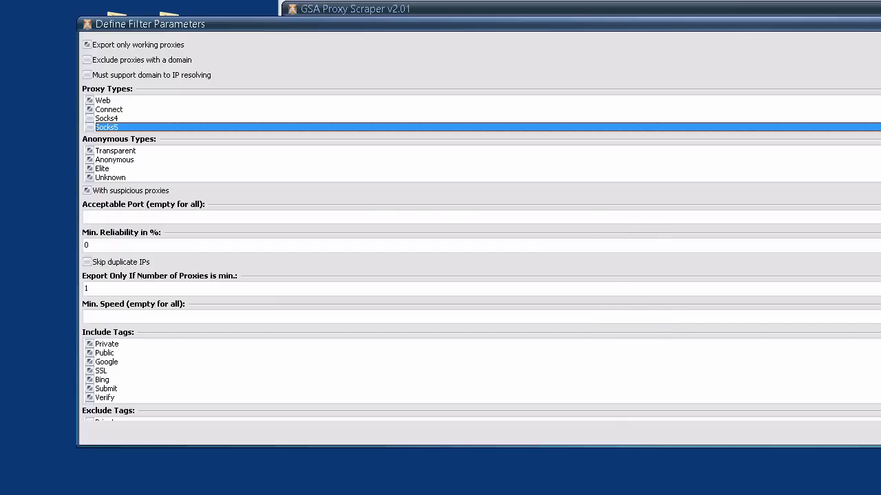
scroll(177, 340, down, 2)
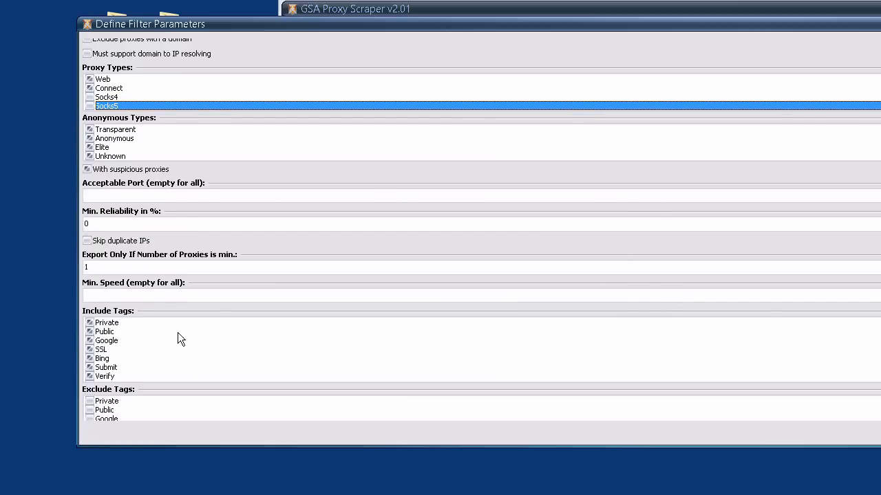
click(169, 297)
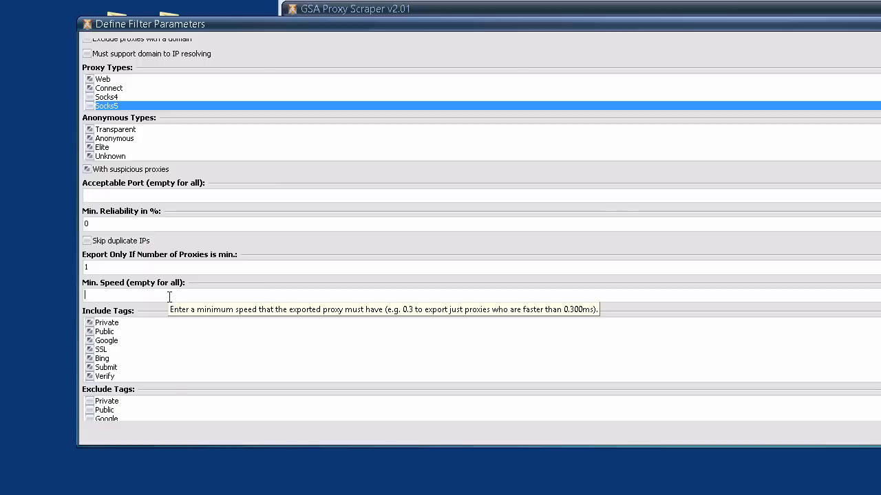
text(1.0)
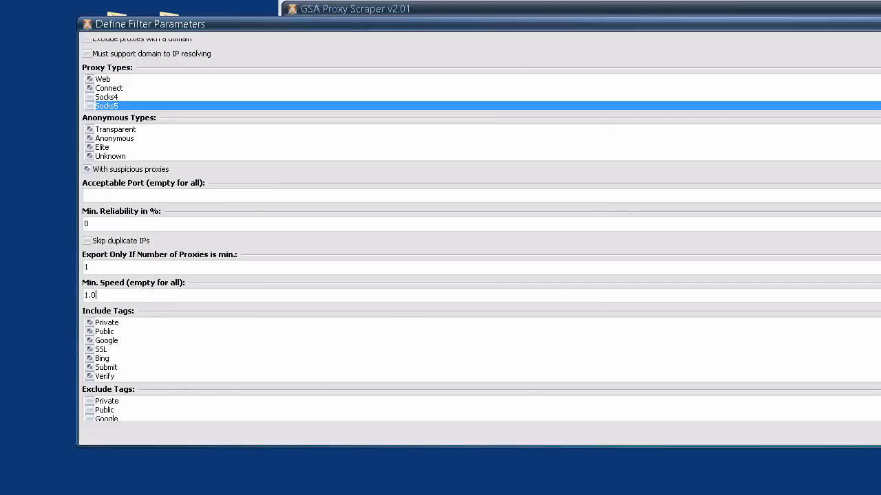
- Restrict the export filter's included tags to Google only
scroll(482, 230, down, 3)
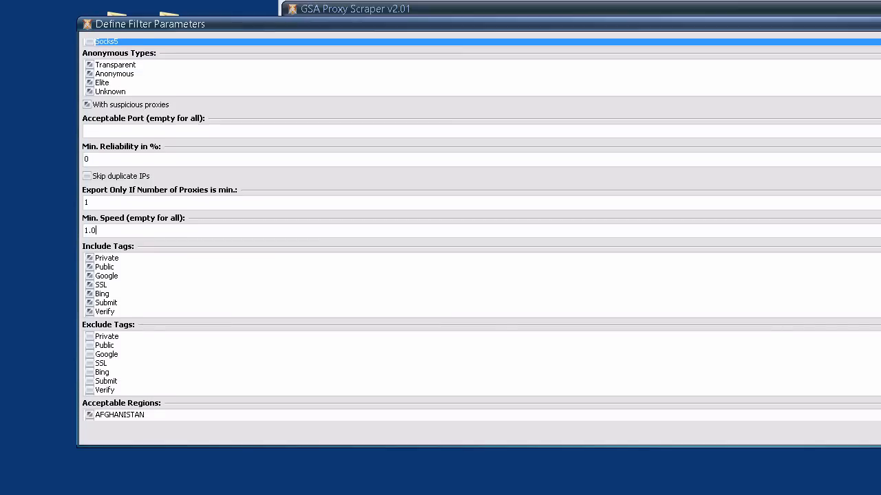
scroll(481, 230, down, 1)
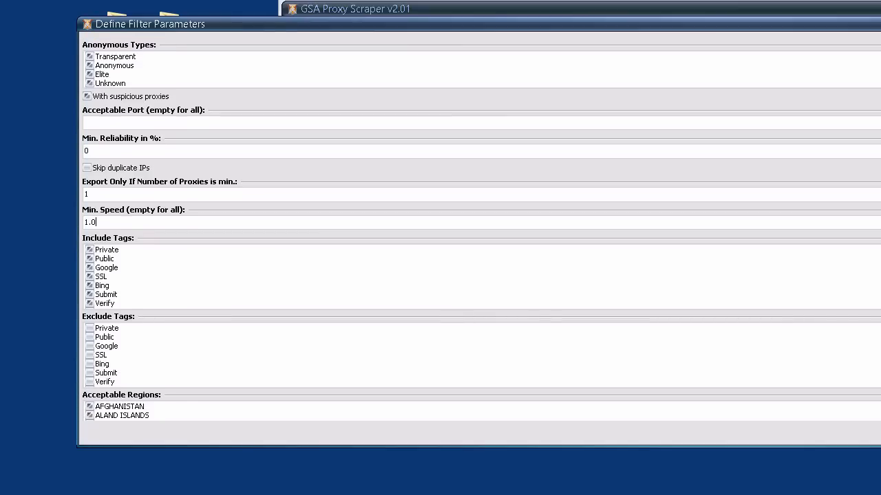
scroll(482, 230, down, 3)
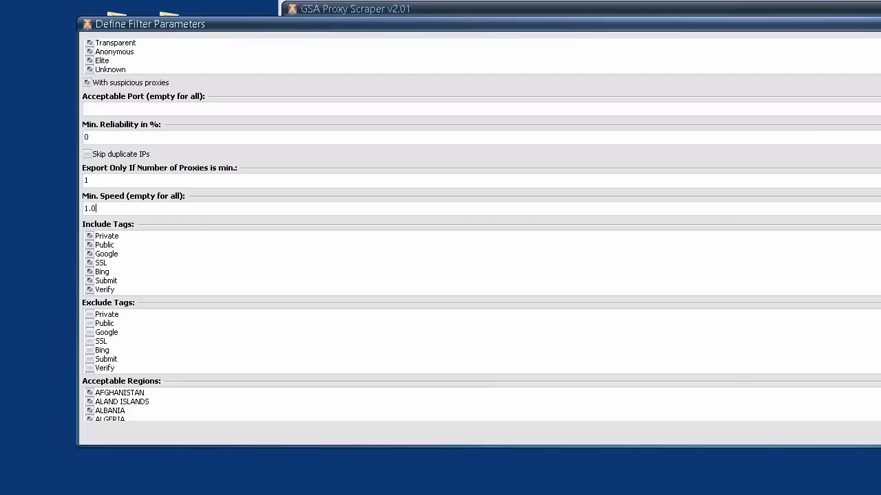
scroll(481, 229, down, 2)
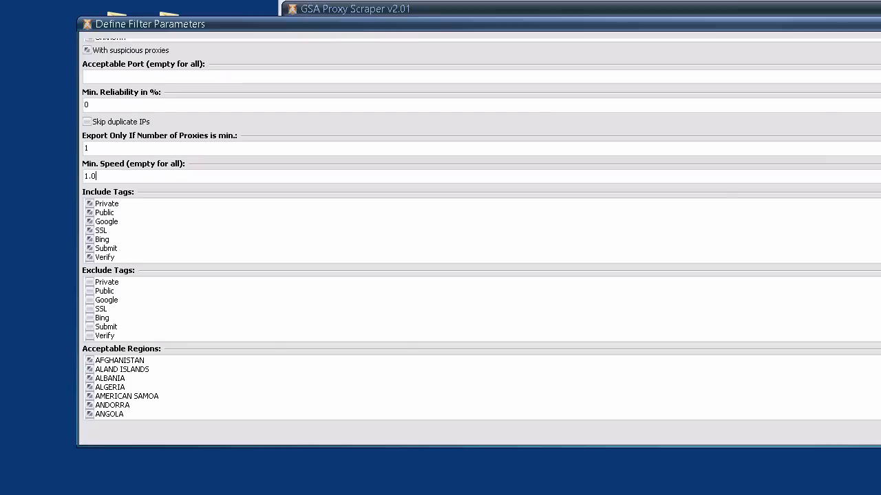
right_click(127, 223)
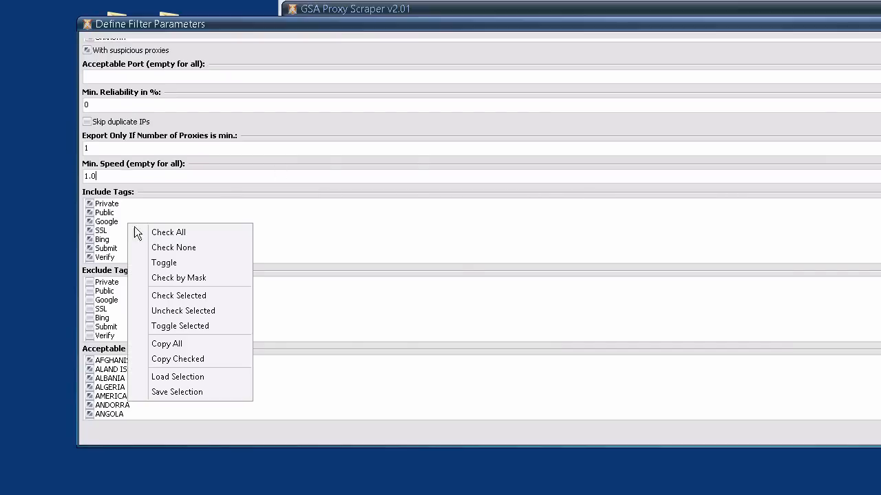
click(162, 247)
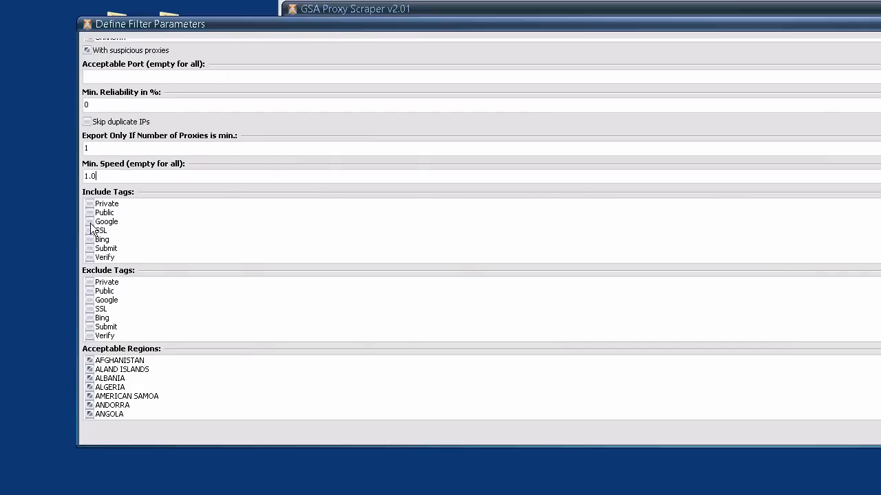
click(100, 222)
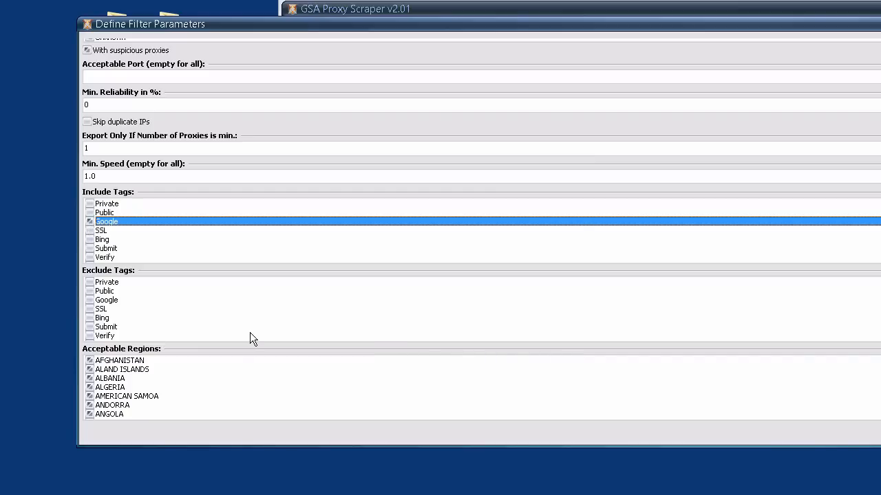
right_click(160, 301)
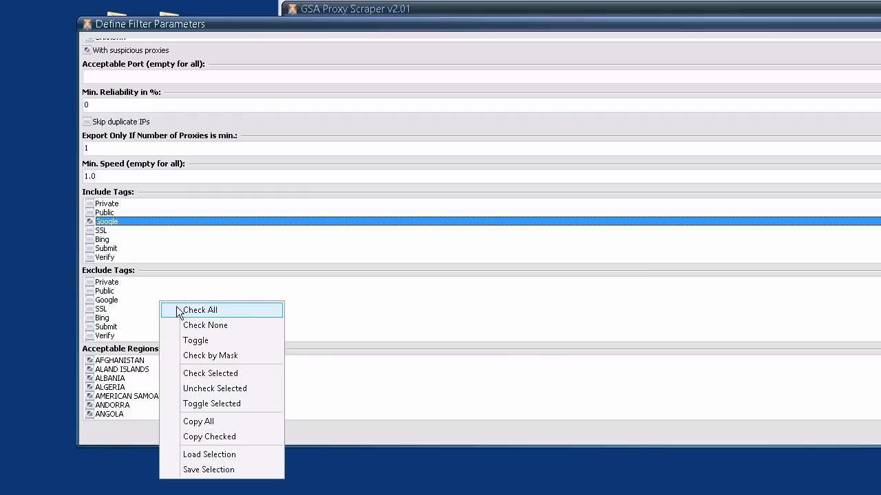
click(177, 309)
click(90, 300)
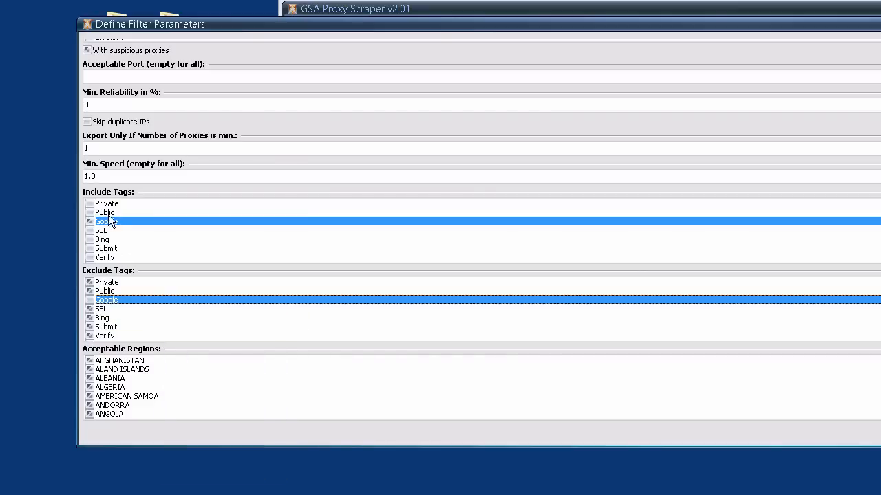
right_click(157, 321)
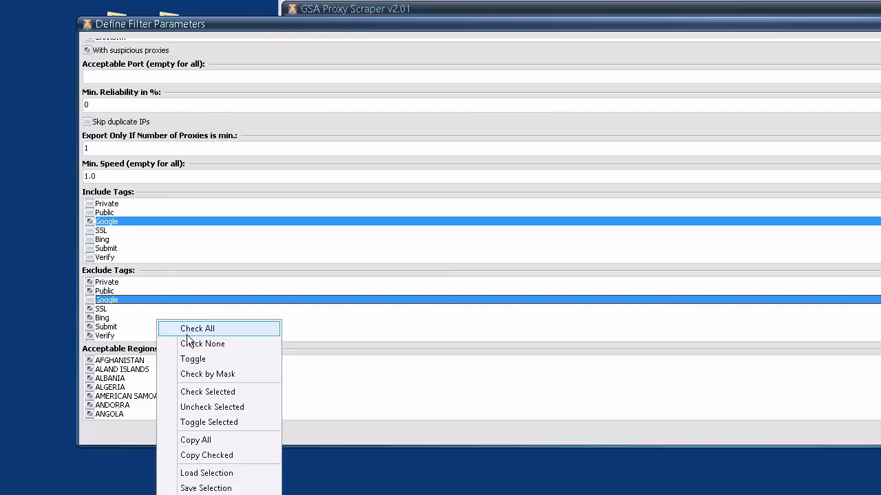
click(196, 344)
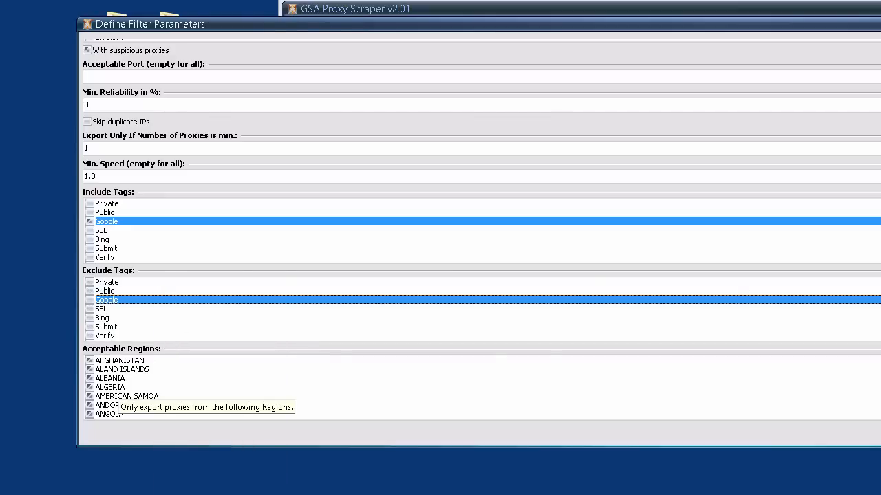
- Accept the filter parameters to complete the Proxy-Google export, and confirm the program options
scroll(576, 241, up, 2)
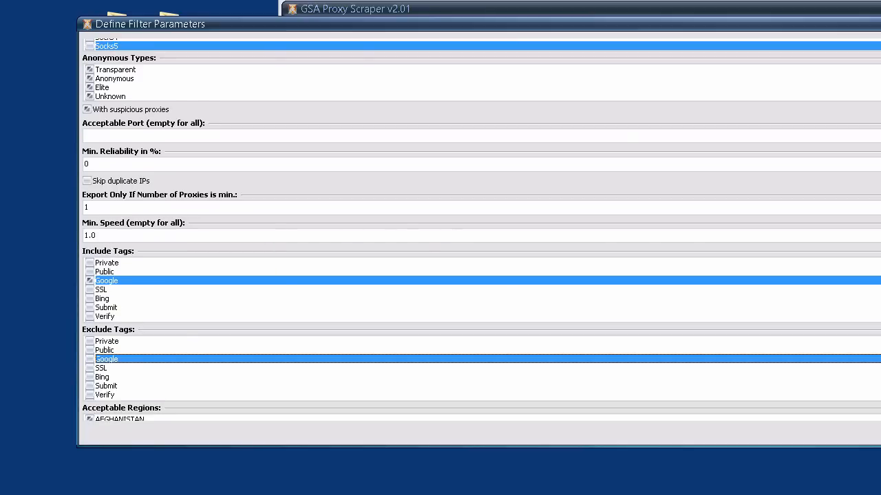
scroll(482, 230, up, 3)
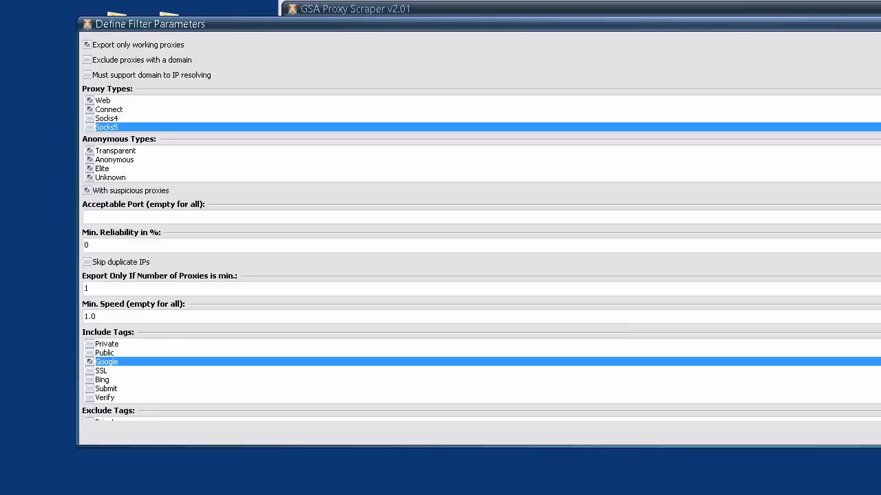
key(Return)
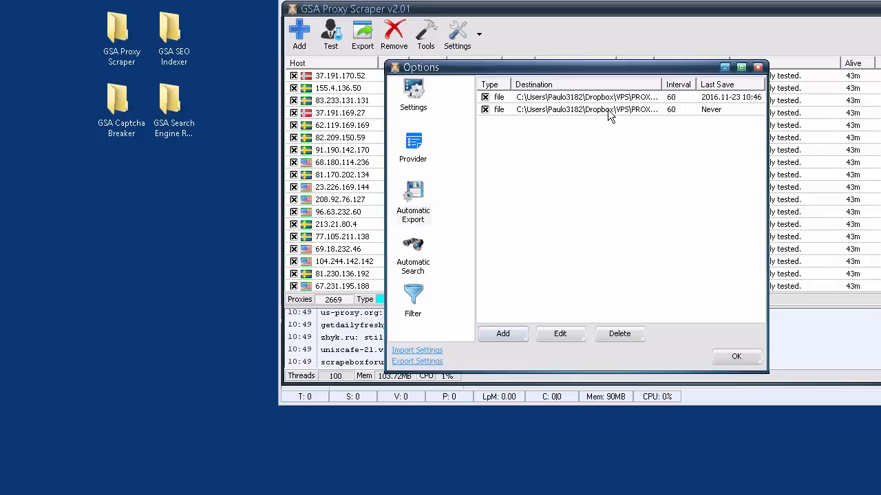
click(608, 110)
click(737, 356)
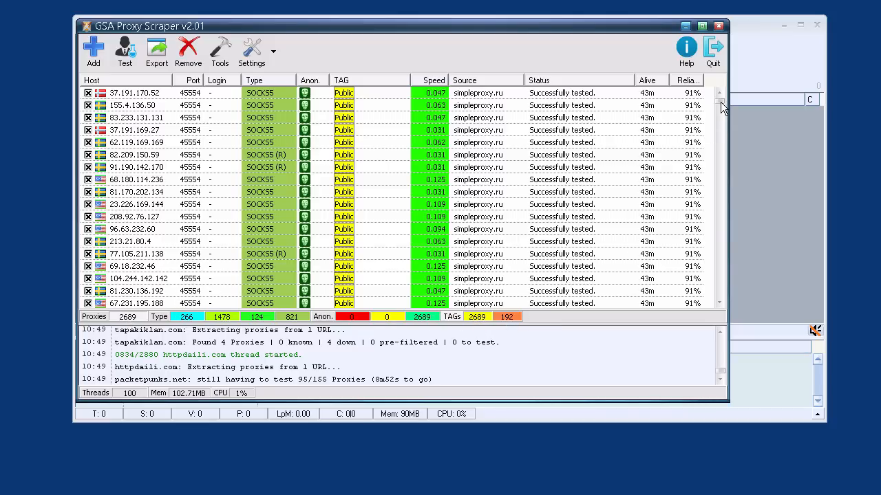
drag(721, 102, 714, 126)
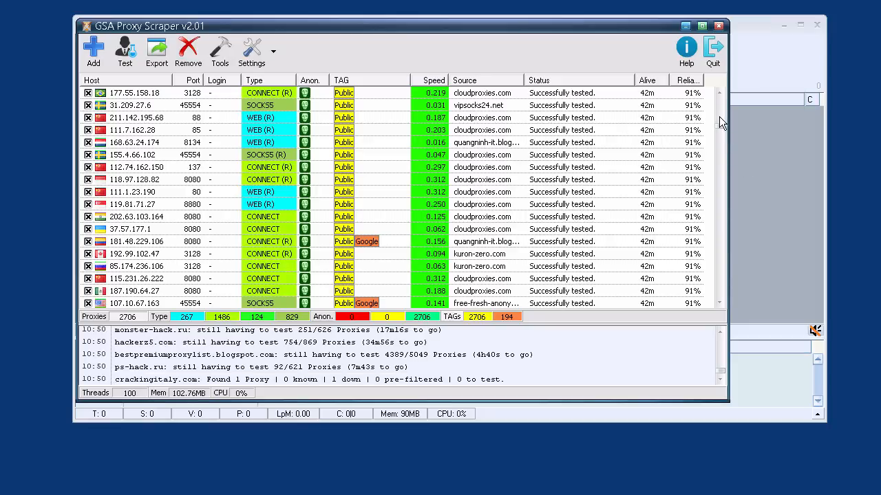
drag(719, 125, 720, 96)
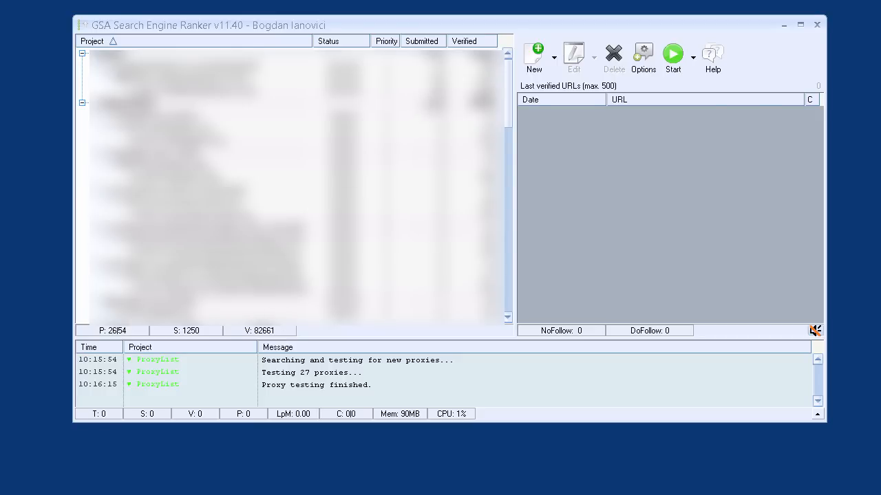
- Switch to GSA Search Engine Ranker, open its proxy configuration, and view the automatic search and testing options
click(644, 59)
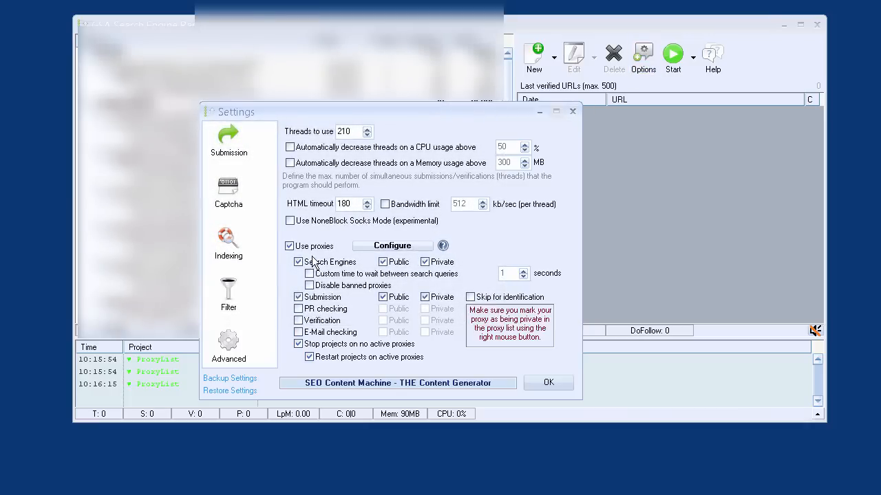
click(392, 246)
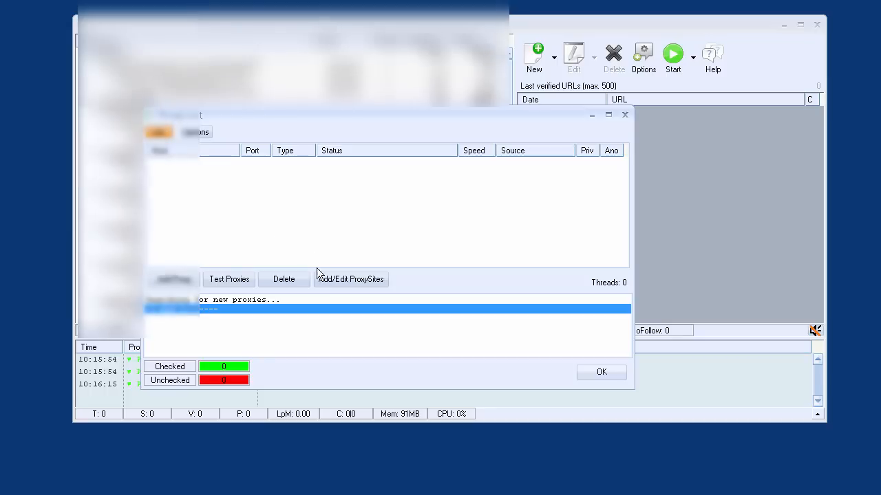
click(198, 133)
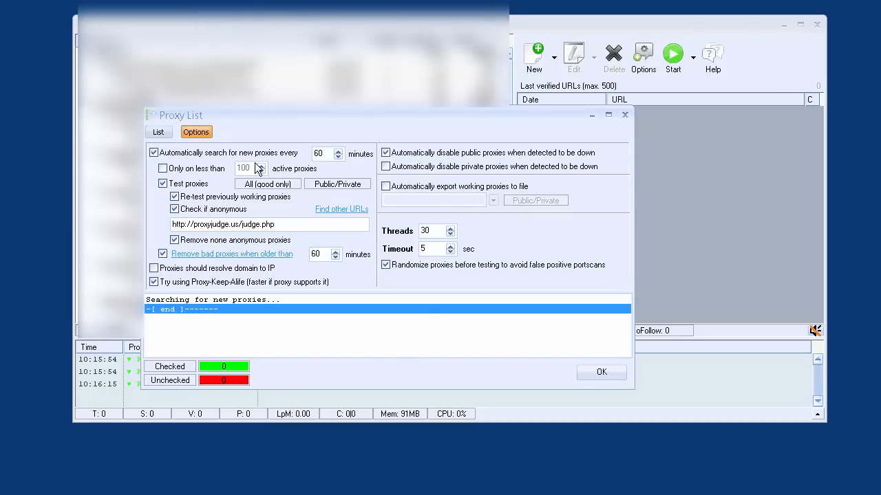
double_click(422, 231)
click(432, 232)
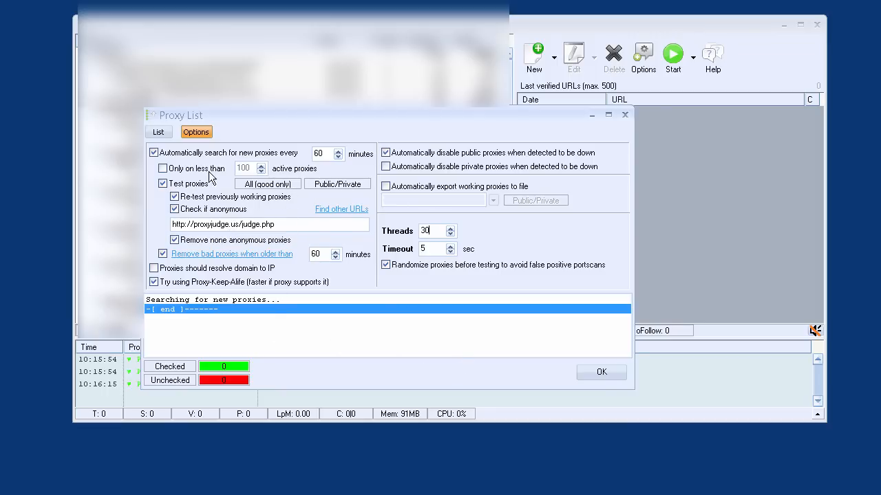
- Open the proxy sites editor from the proxy list and uncheck all listed proxy sites
click(159, 133)
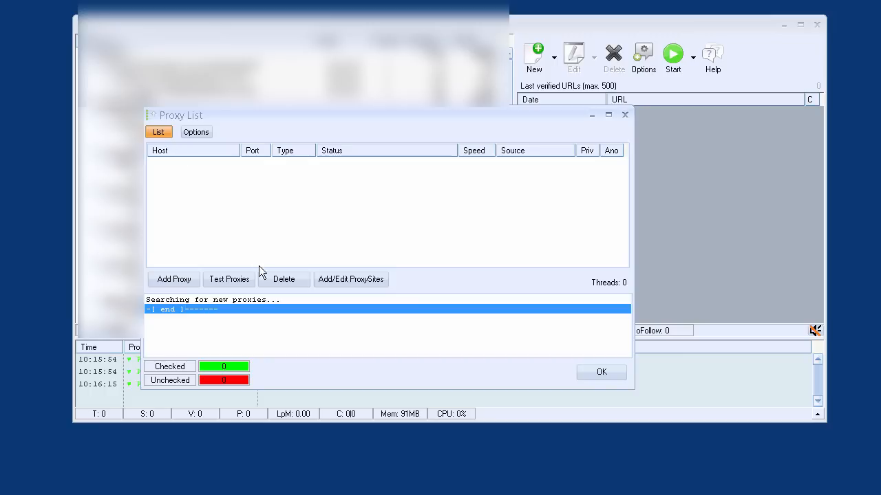
click(334, 282)
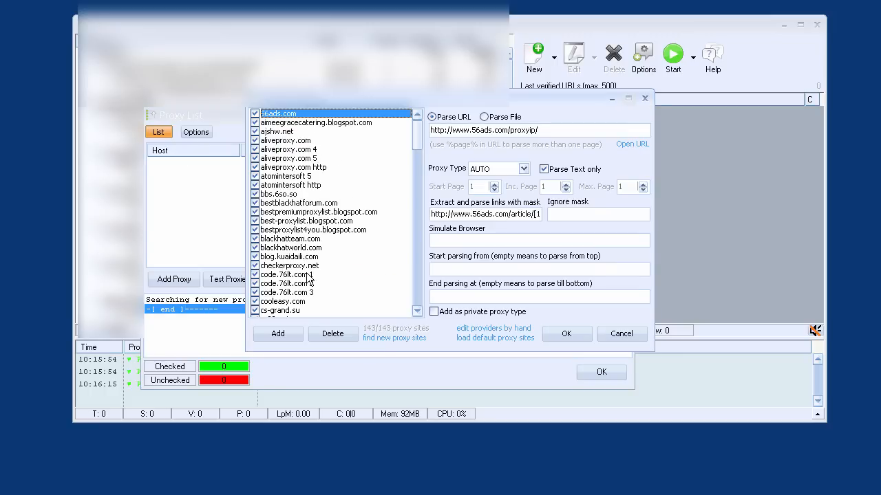
right_click(359, 169)
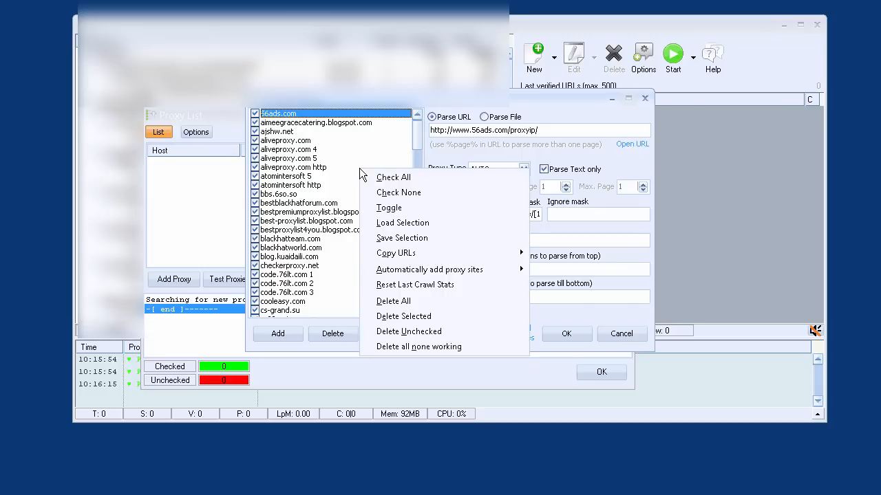
click(387, 194)
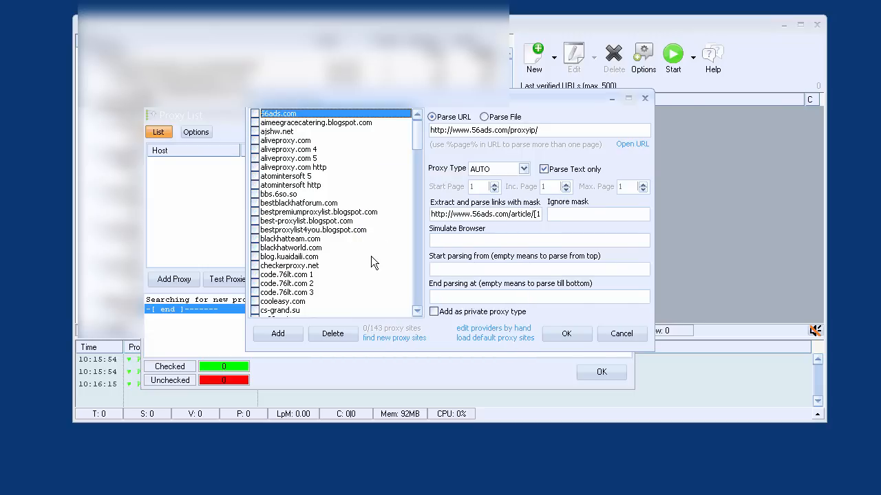
- Add a single proxy source named "0 proxy geral programa" to the proxy sites
click(279, 335)
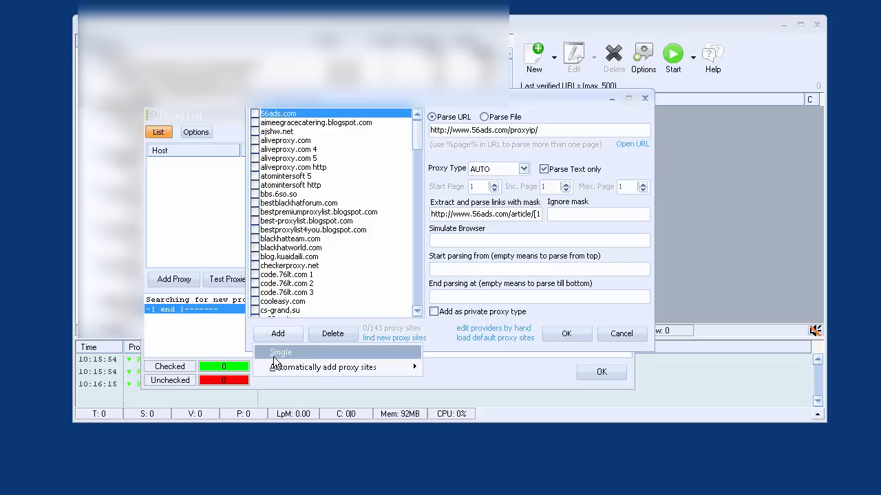
click(275, 355)
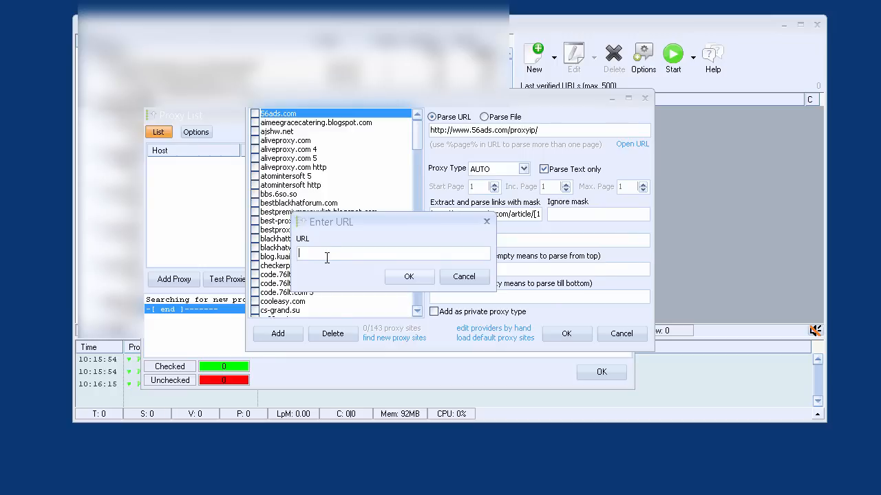
text(0 proxy general programa)
click(400, 276)
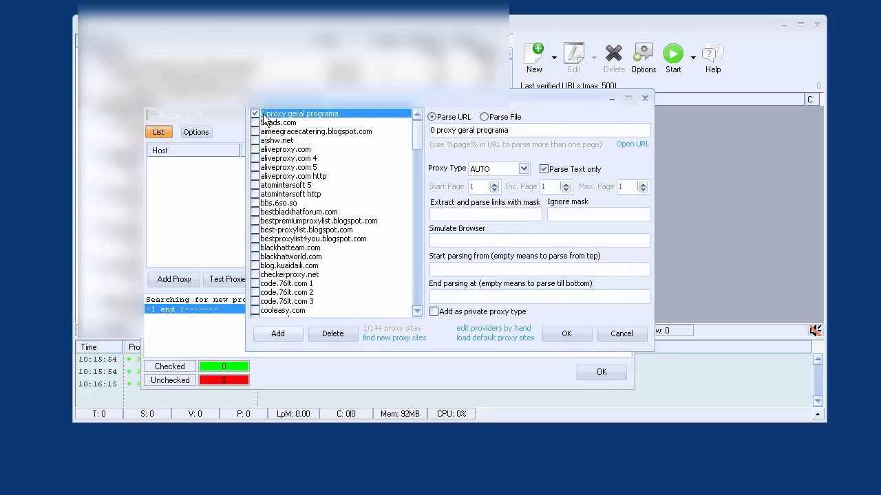
- Set the general proxy source to parse the file proxy_geral.txt from the PROXYS folder and confirm the proxy sites
click(484, 117)
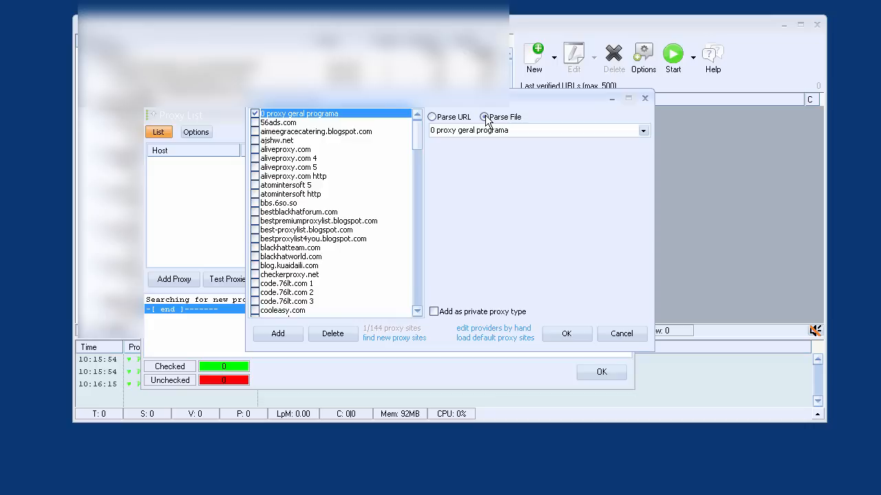
click(644, 130)
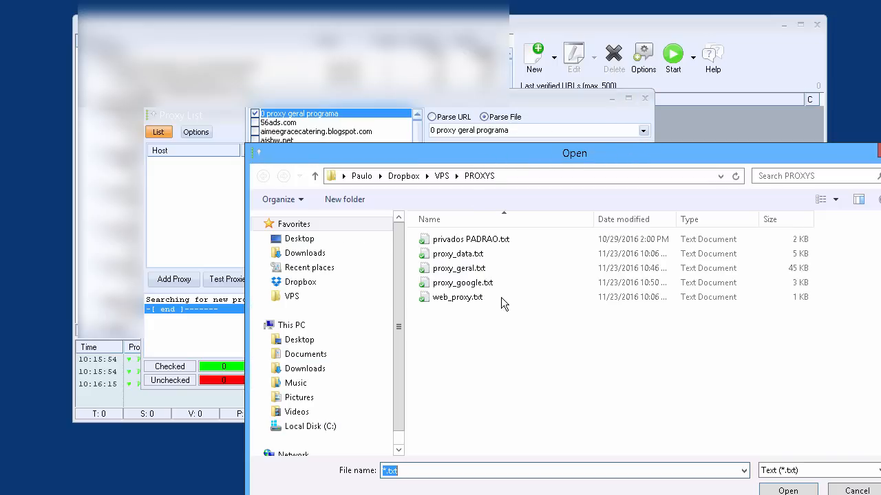
click(468, 270)
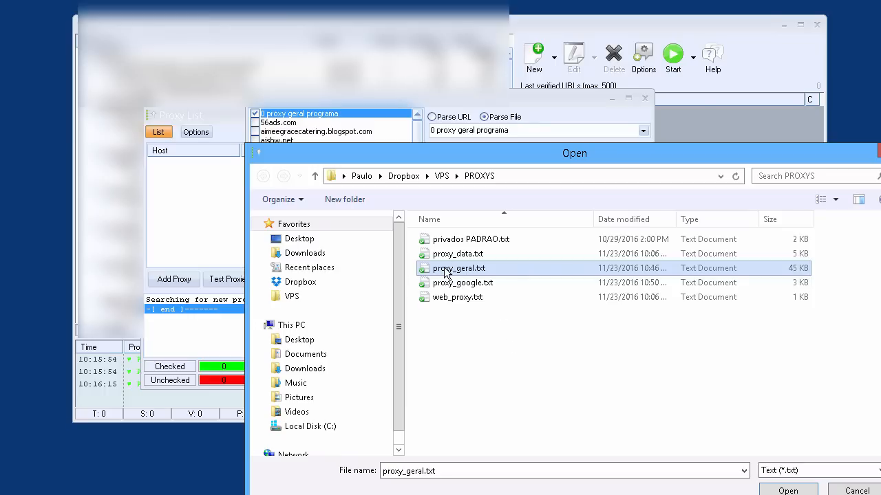
click(786, 490)
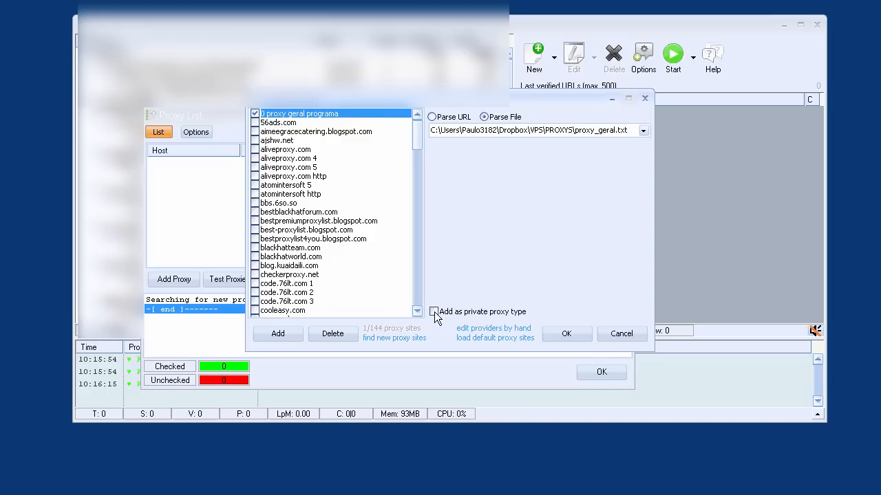
click(561, 333)
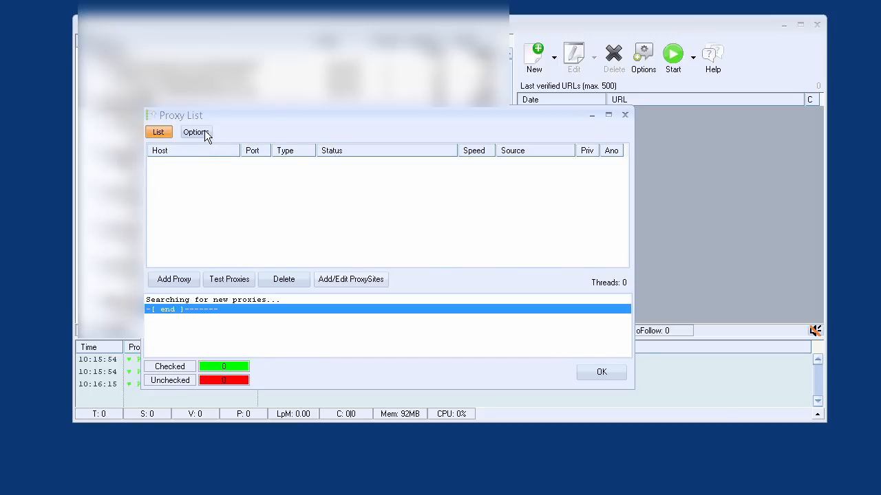
click(205, 135)
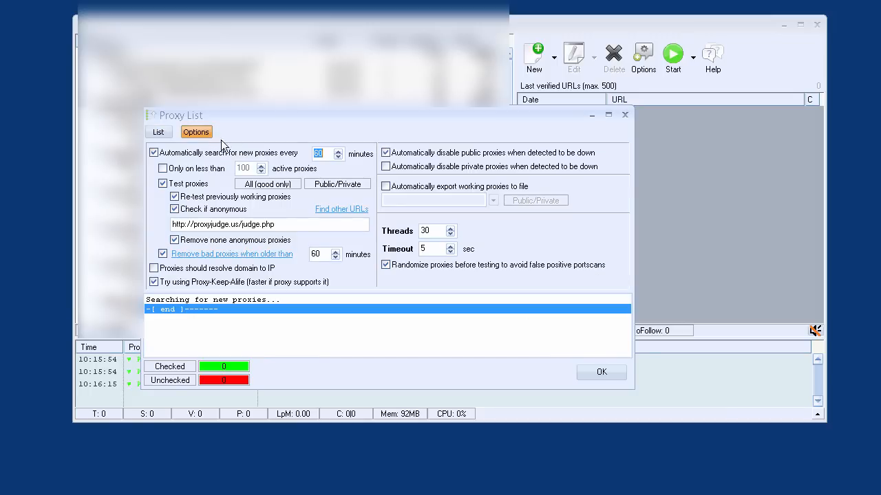
click(166, 133)
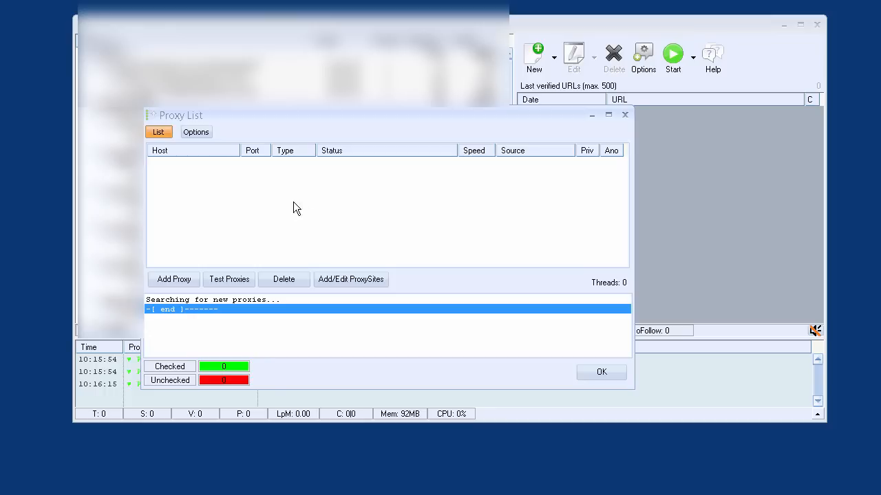
click(196, 132)
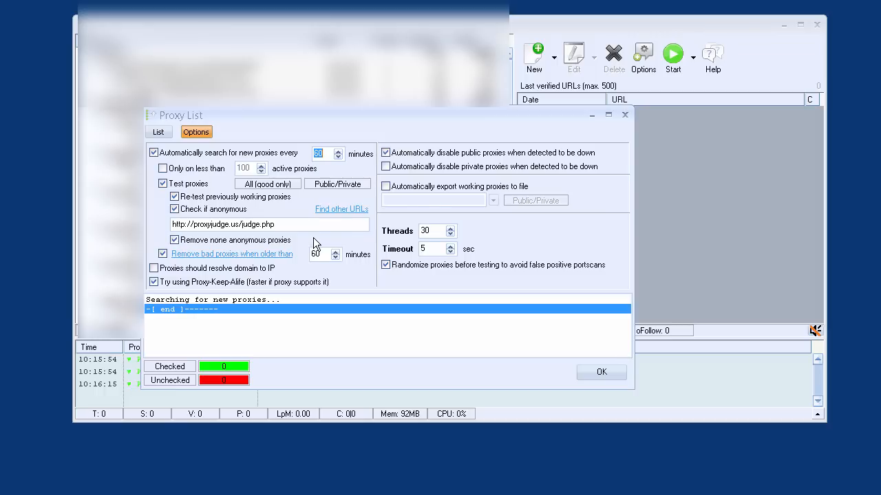
click(159, 132)
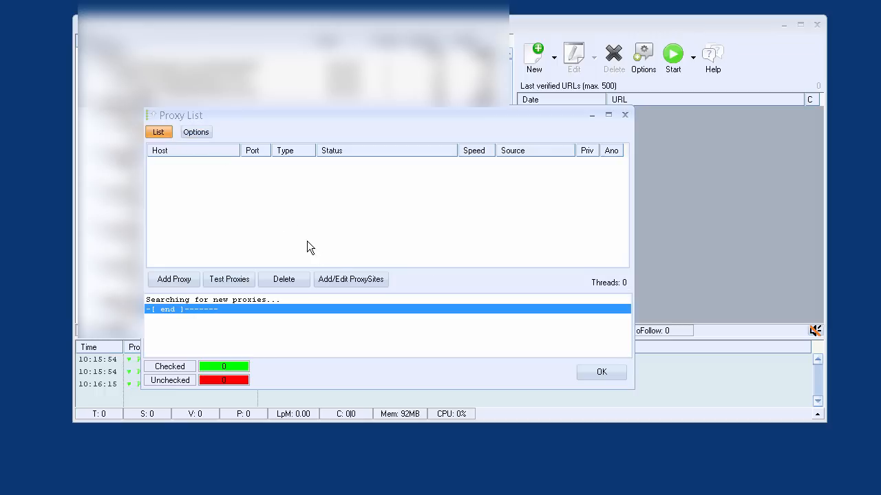
- Reopen the proxy sites editor and add a single proxy source named "0 proxys privados"
click(330, 281)
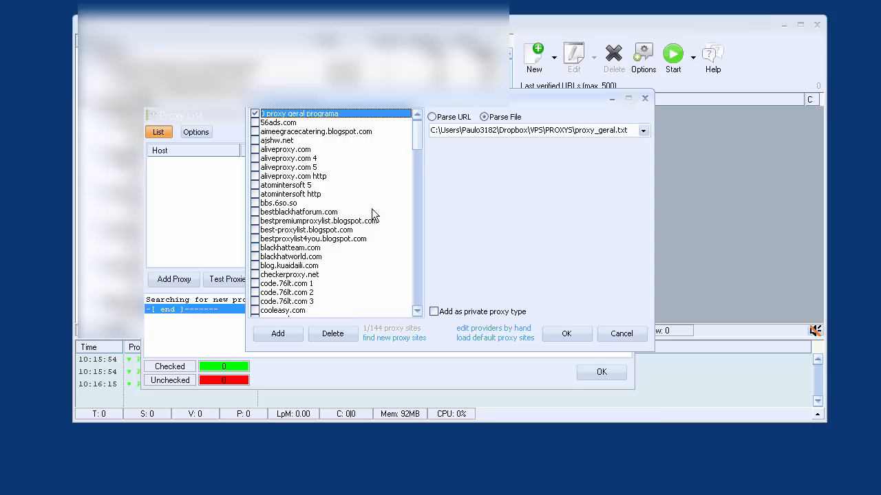
click(282, 333)
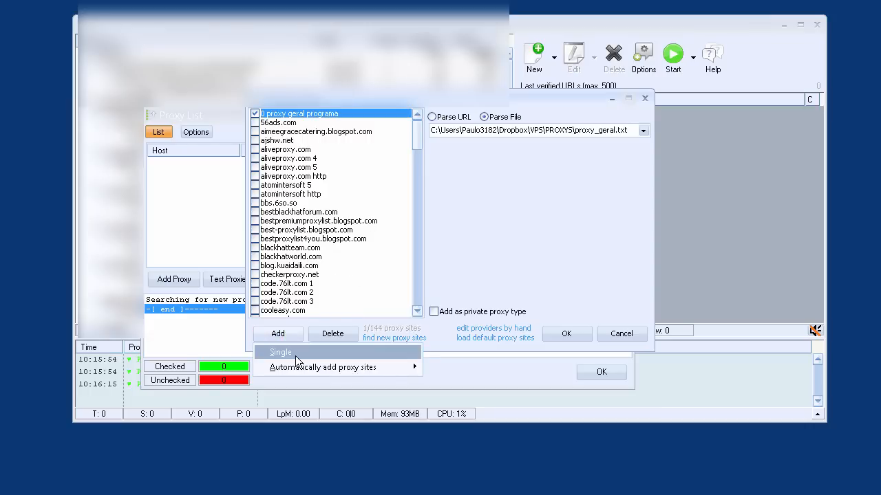
click(295, 356)
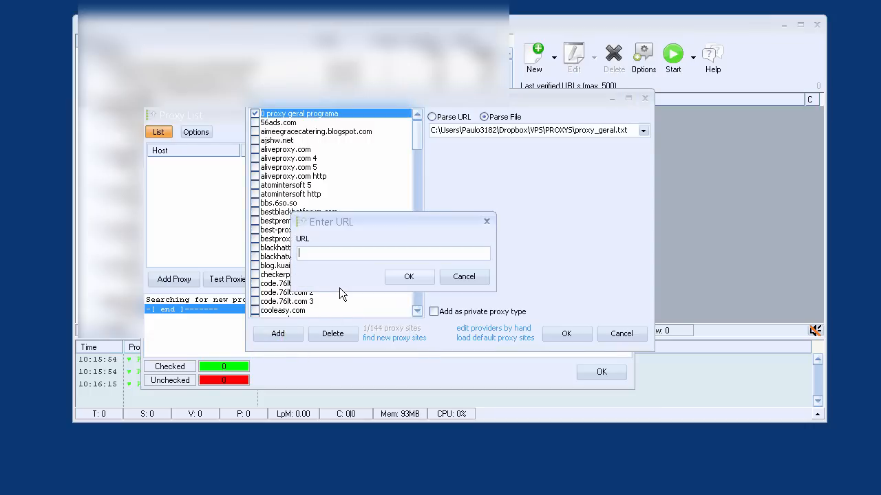
text(0 proxys privados)
click(409, 277)
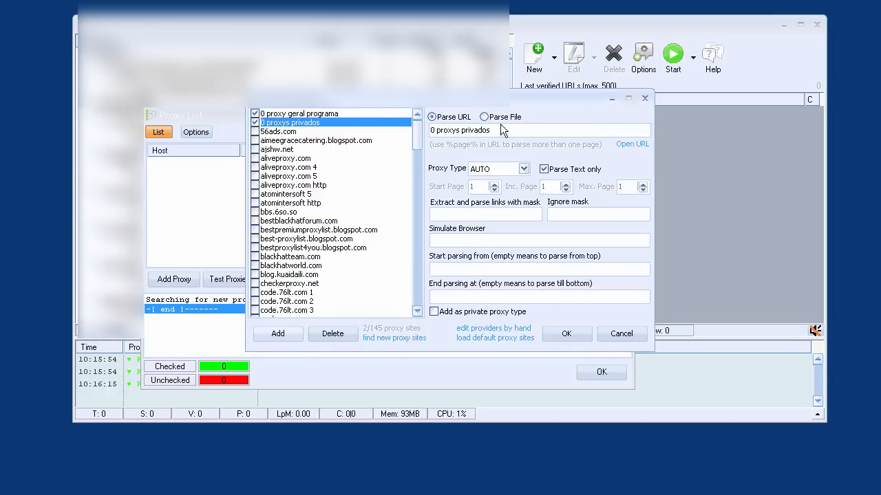
- Set the private source to parse privados PADRAO.txt, enable adding as private proxy type, and confirm the proxy sites
click(485, 117)
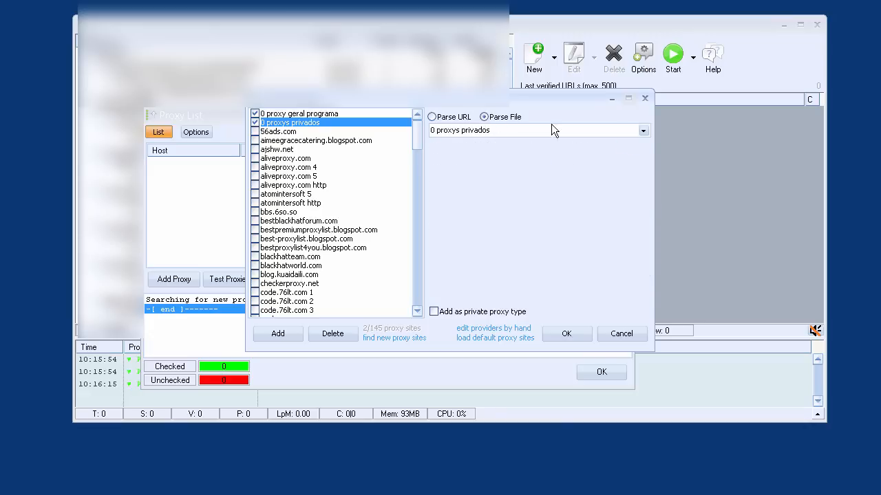
click(641, 131)
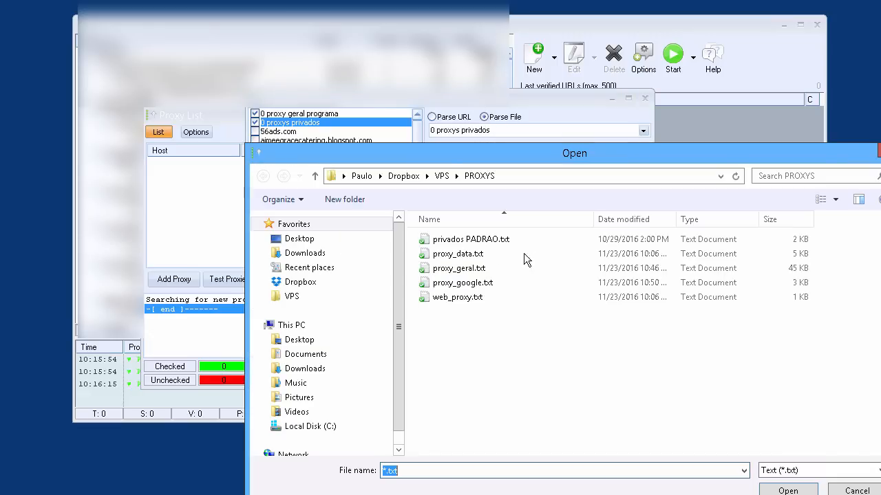
click(486, 241)
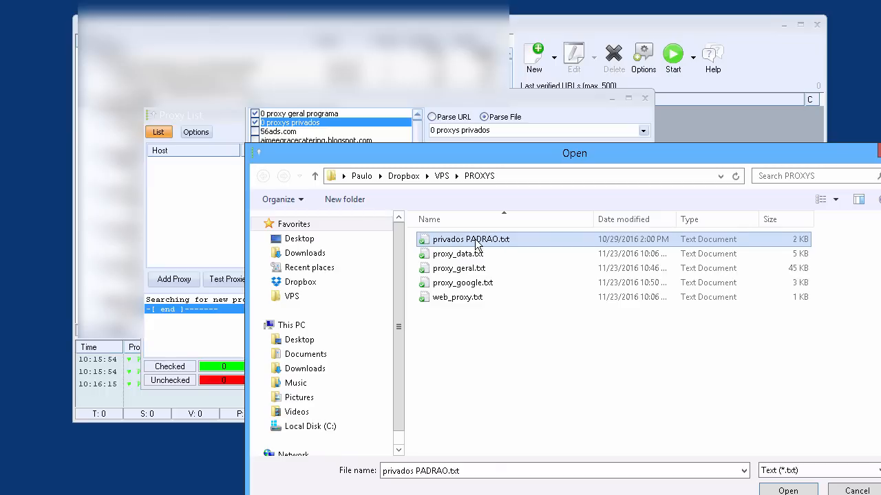
click(780, 491)
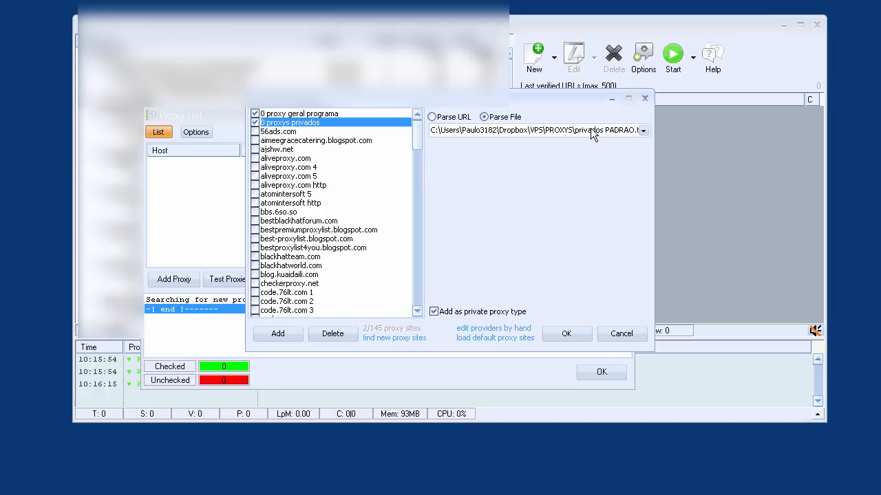
click(569, 333)
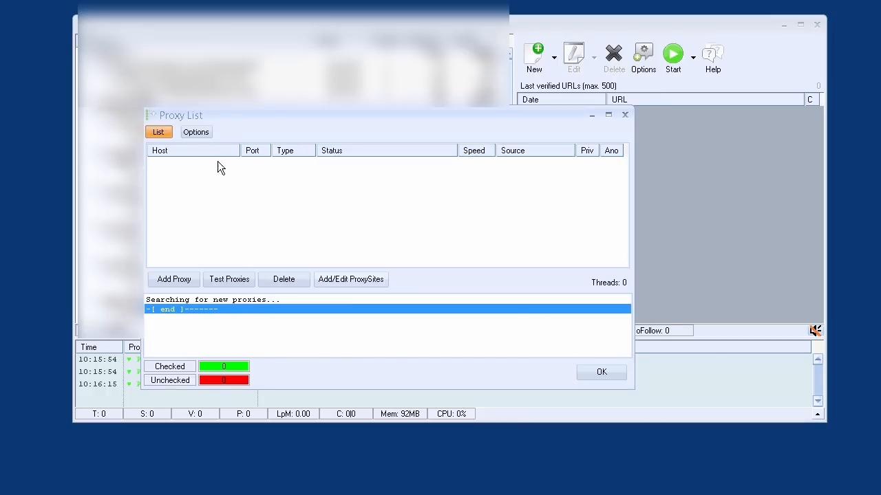
- Find proxies from the enabled sources and test them with Find online + Test
click(198, 133)
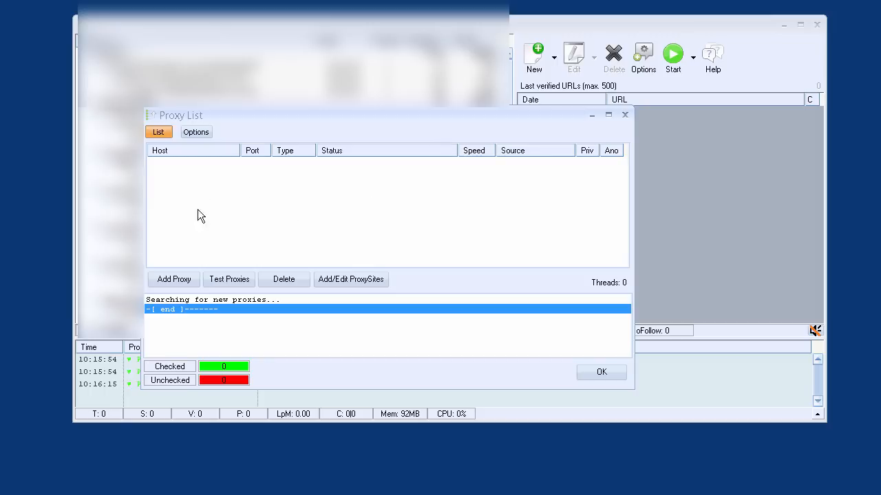
click(172, 281)
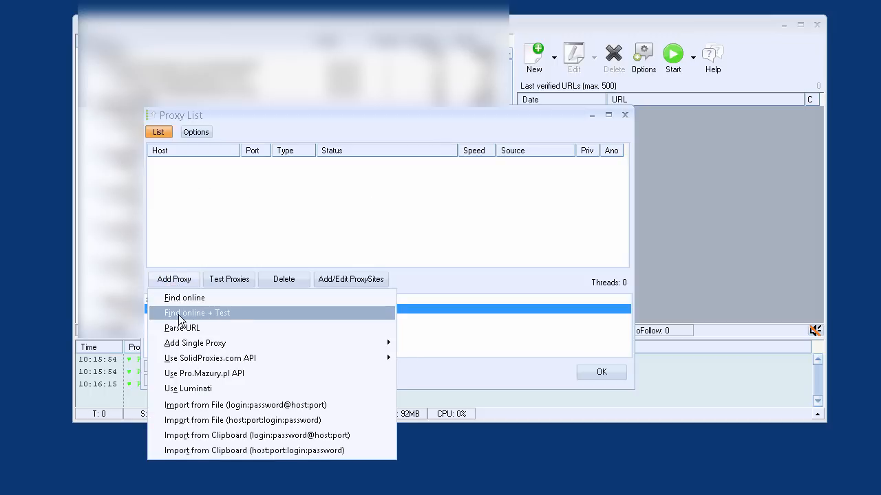
click(219, 315)
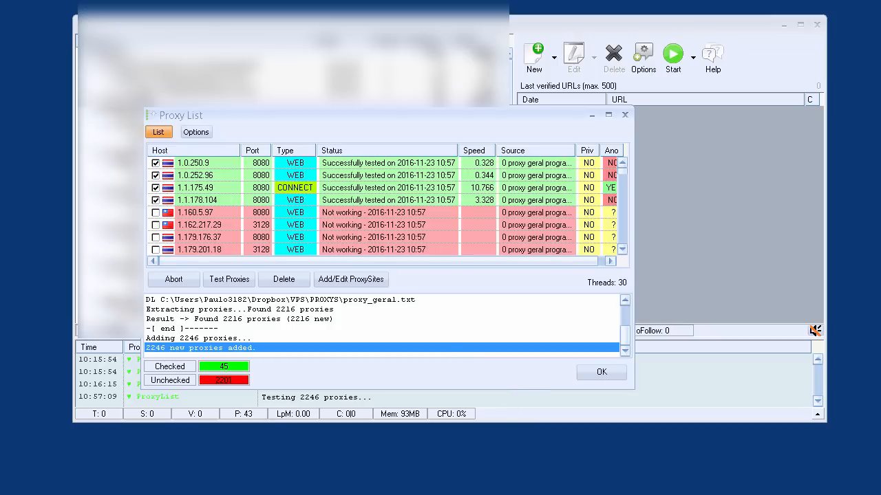
- Switch to GSA SEO Indexer, minimize the Search Engine Ranker and Proxy Scraper windows, and open the Indexer's proxy configuration
click(129, 493)
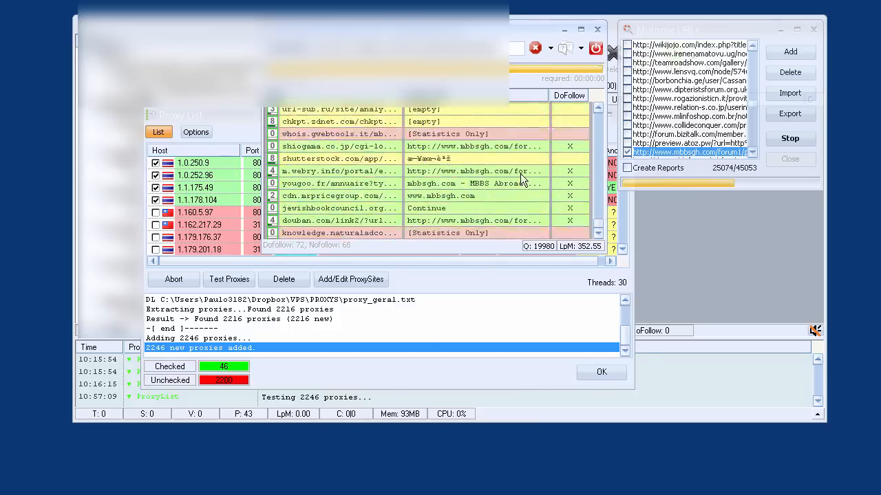
click(551, 48)
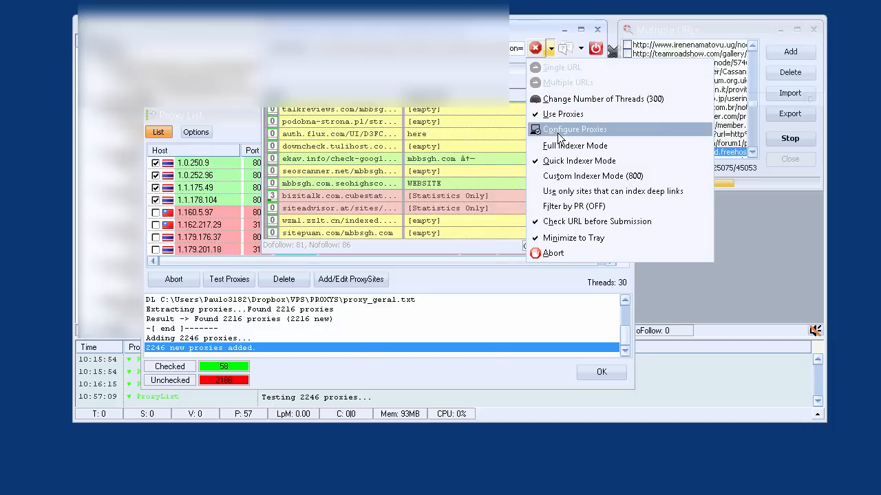
click(226, 113)
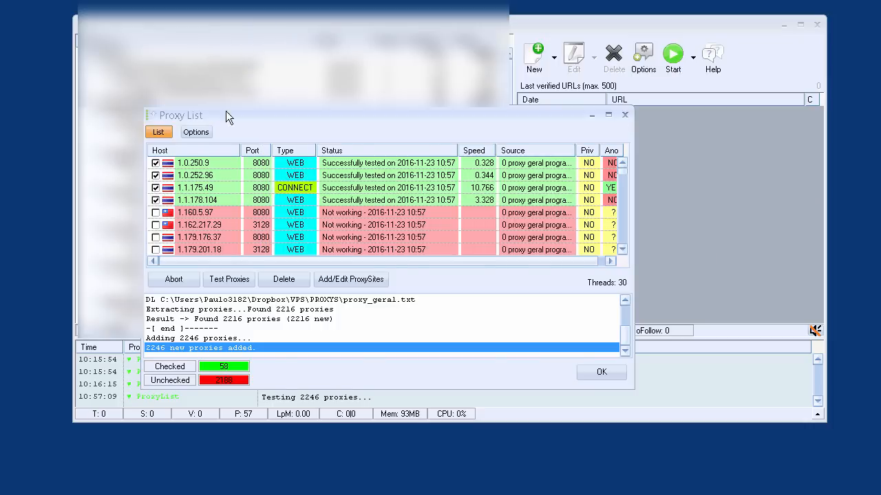
click(592, 115)
click(783, 26)
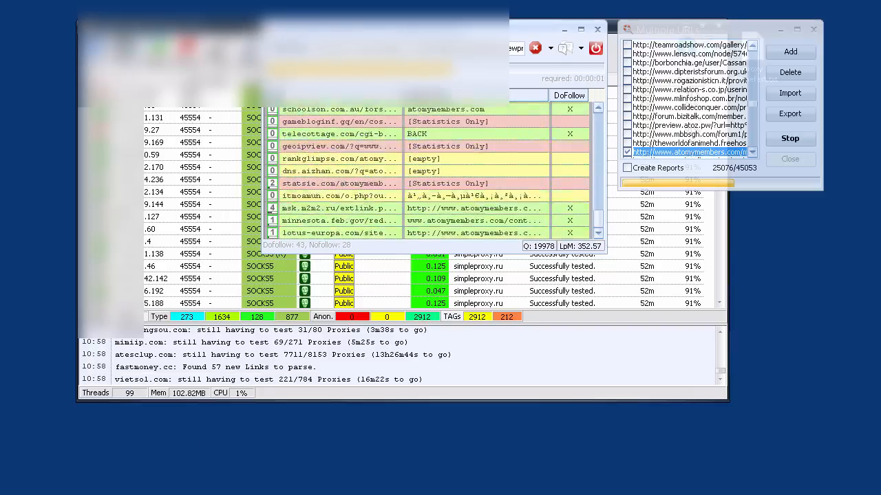
click(612, 29)
click(685, 26)
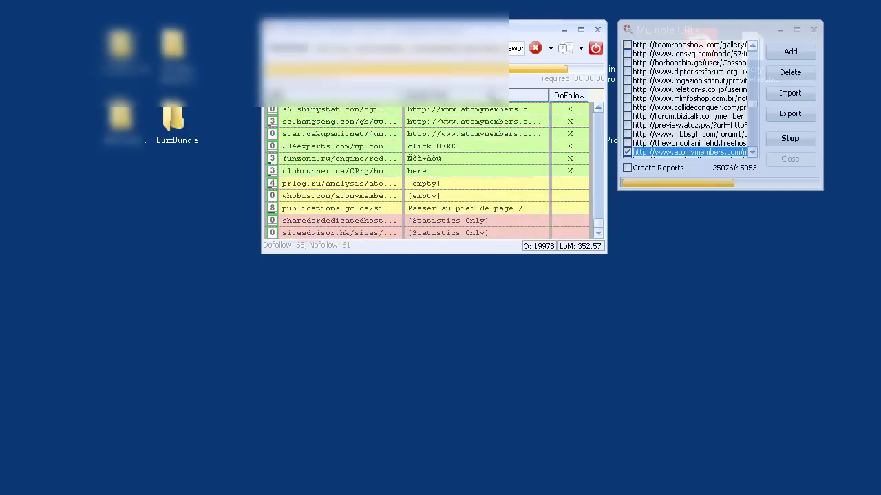
click(550, 48)
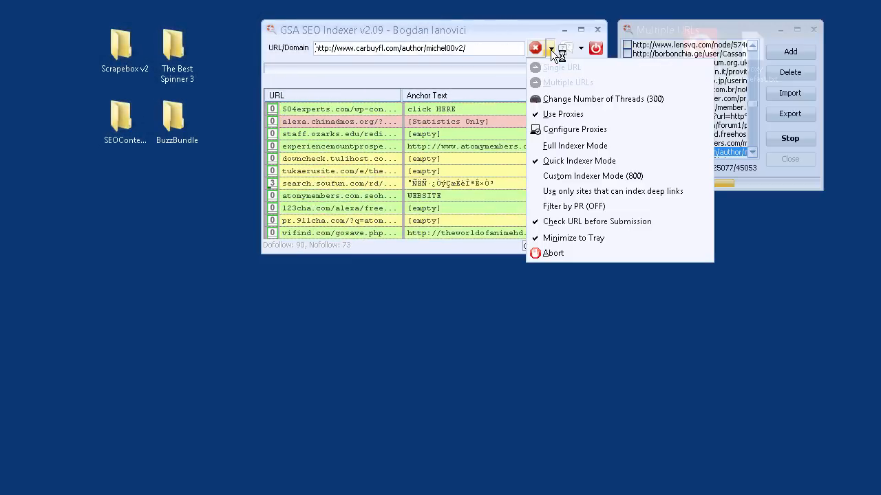
click(571, 128)
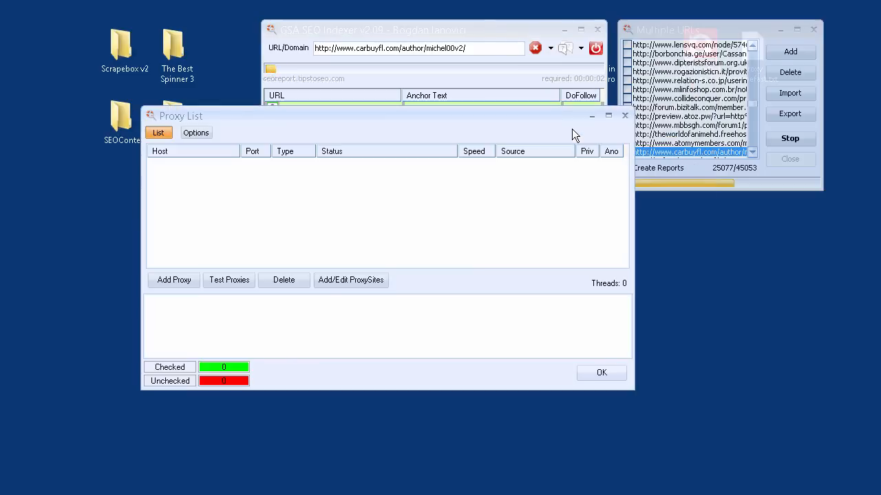
- Enable automatically searching for new proxies every 60 minutes in the Indexer's proxy options, and return to the proxy list
click(207, 134)
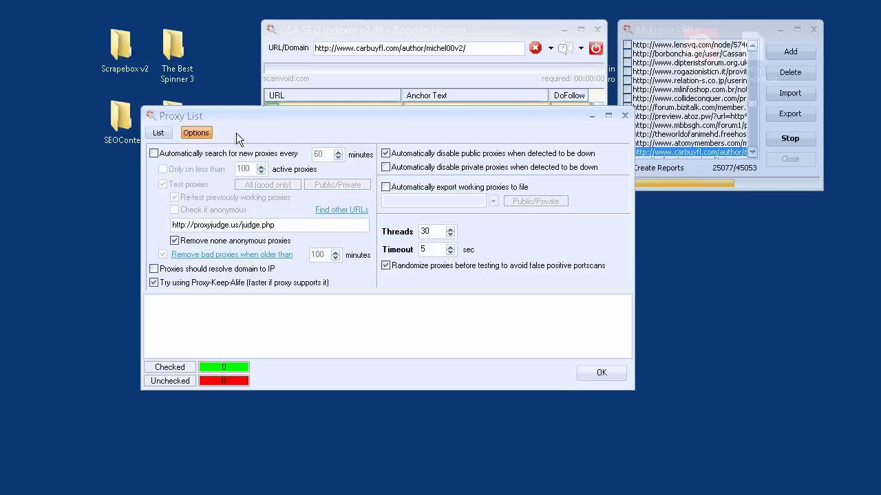
click(154, 155)
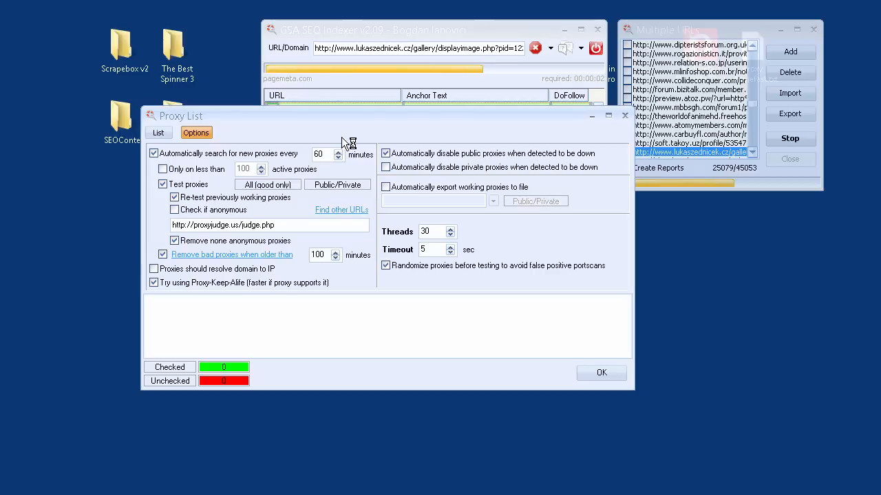
click(161, 134)
click(199, 136)
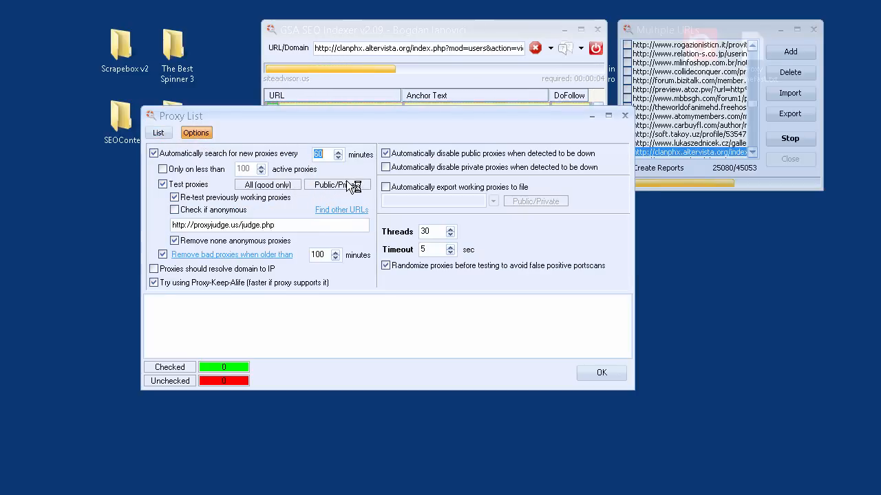
click(174, 135)
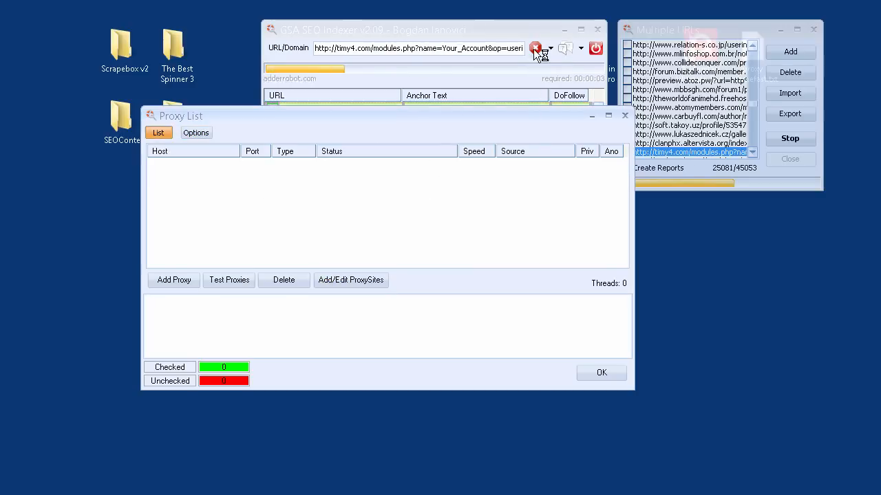
- Uncheck all existing proxy sites and add a new proxy source named "0 proxy geral"
click(328, 281)
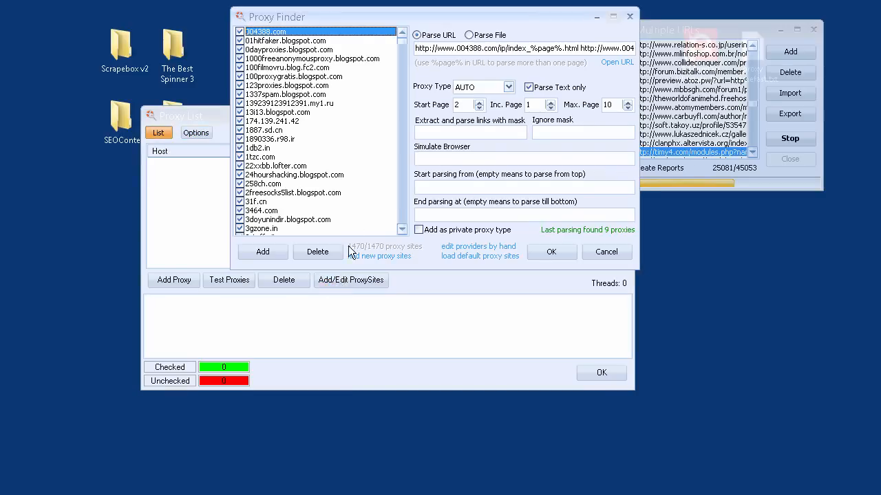
right_click(336, 134)
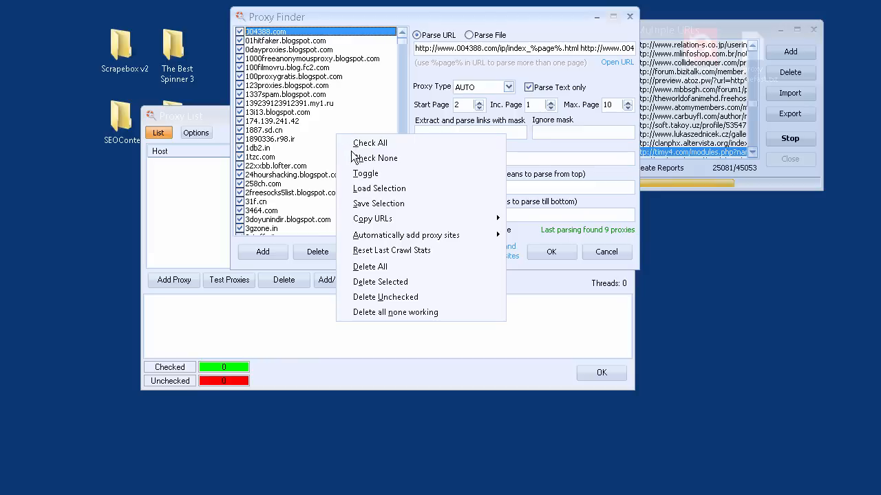
click(357, 157)
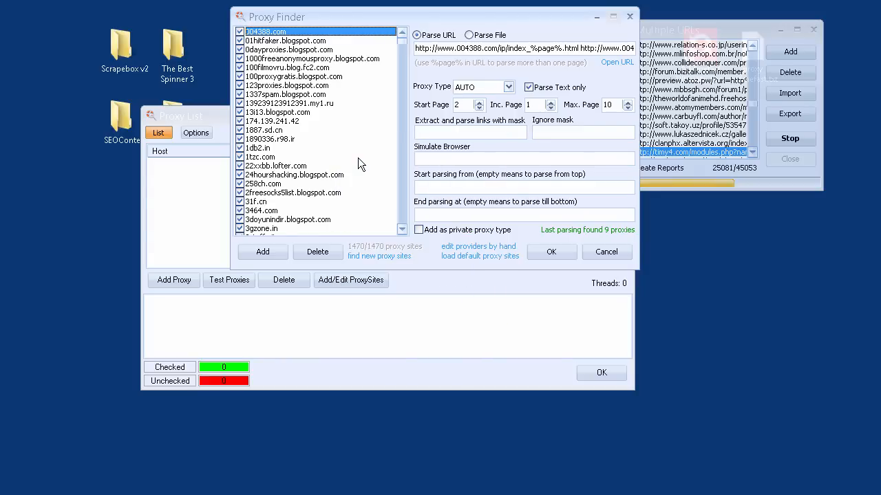
click(267, 252)
click(272, 271)
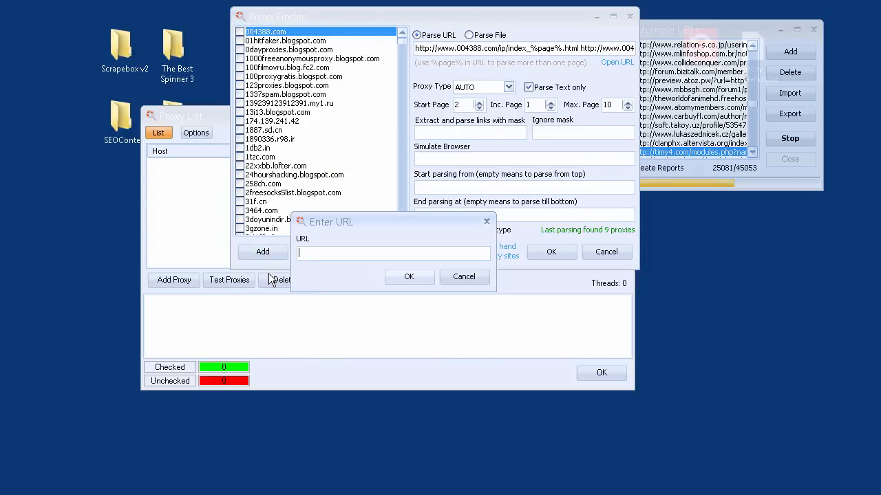
text(0 proxy geral)
click(409, 277)
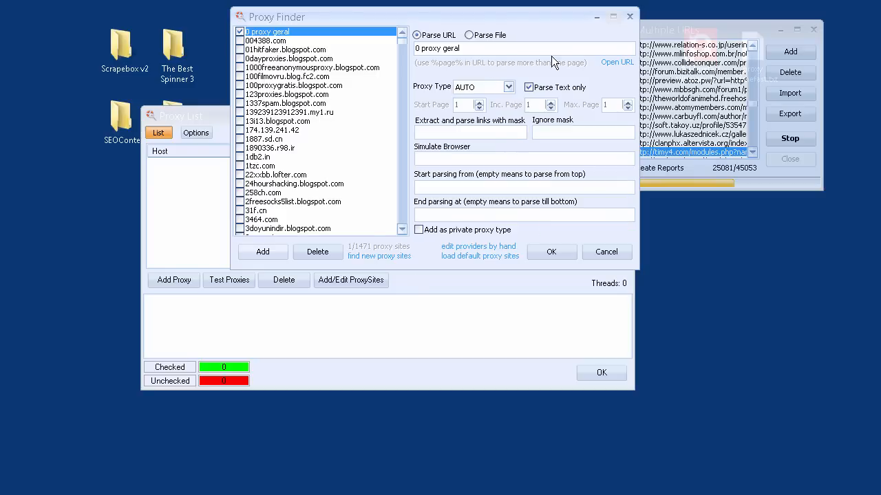
- Set the new source to parse the file proxy_geral.txt and confirm the proxy sites
click(469, 35)
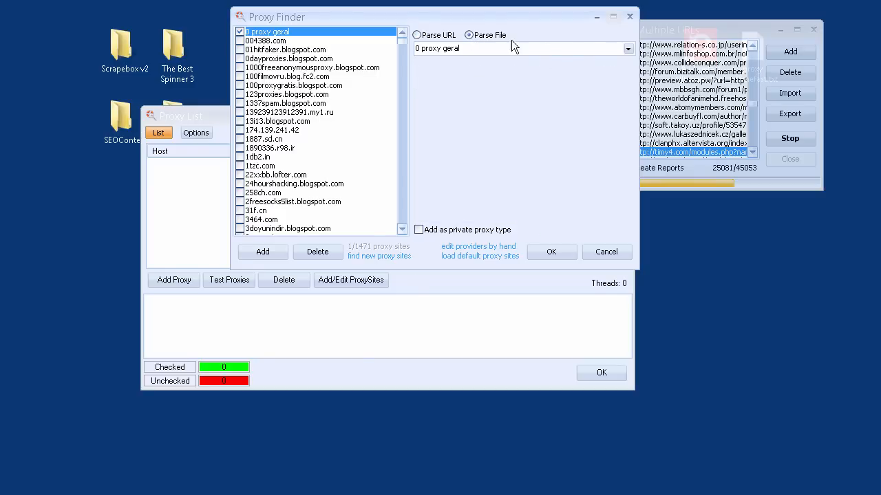
click(628, 50)
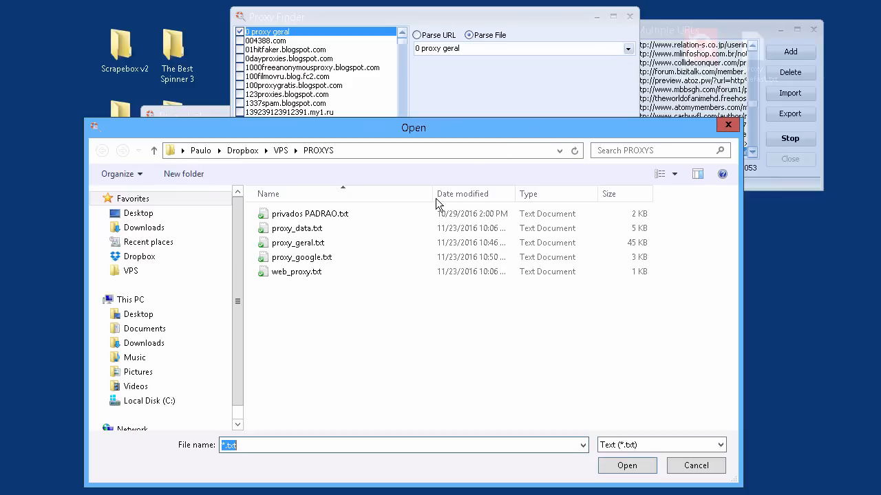
click(300, 243)
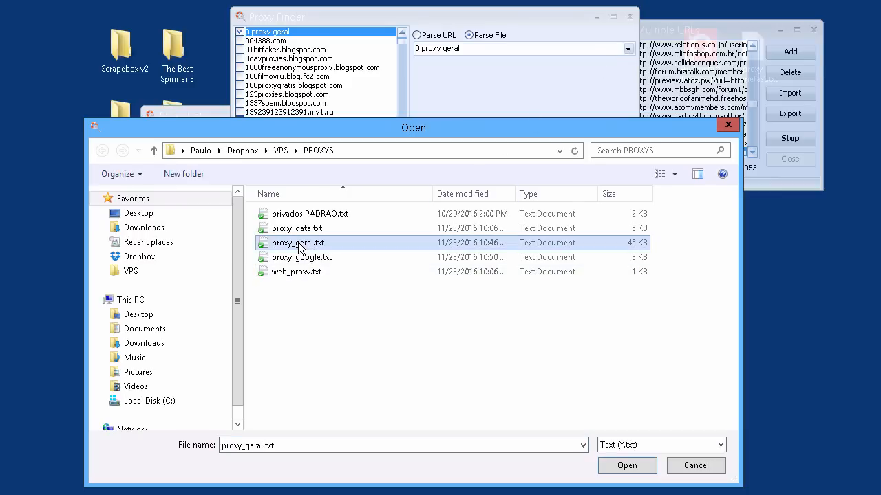
click(609, 466)
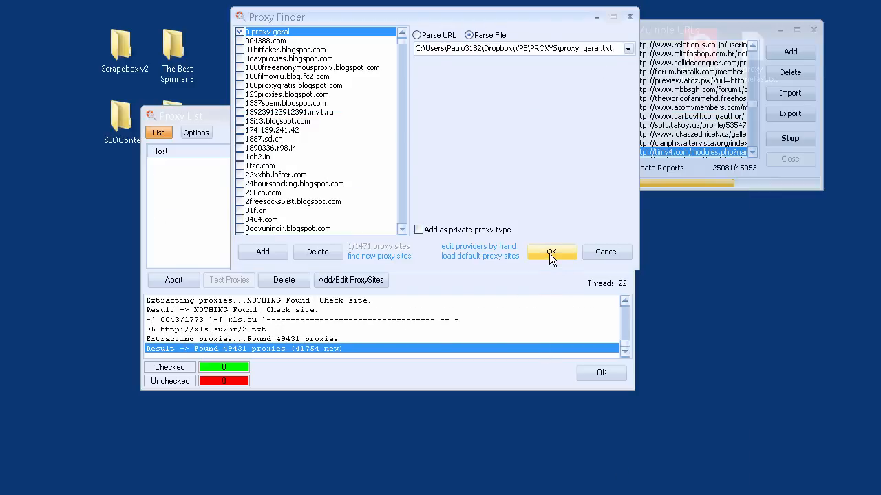
click(549, 253)
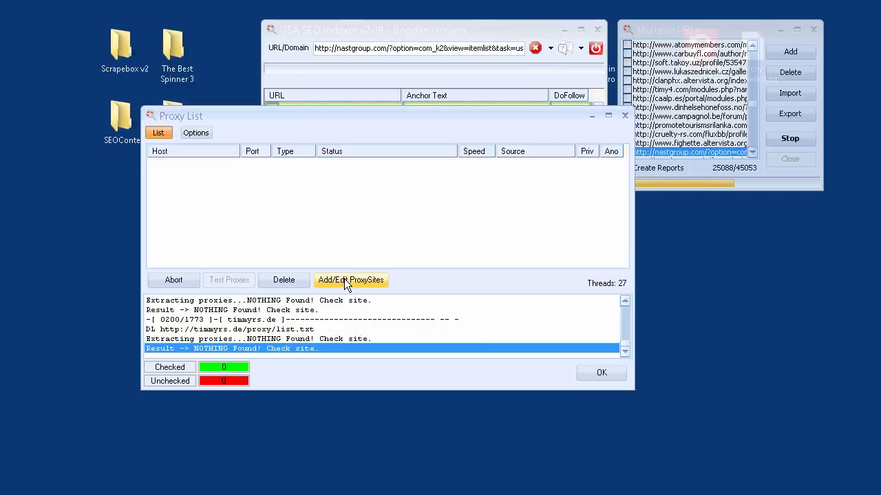
- Abort the running proxy search and recheck the enabled "0 proxy geral" source in the proxy sites editor without changing it
click(192, 285)
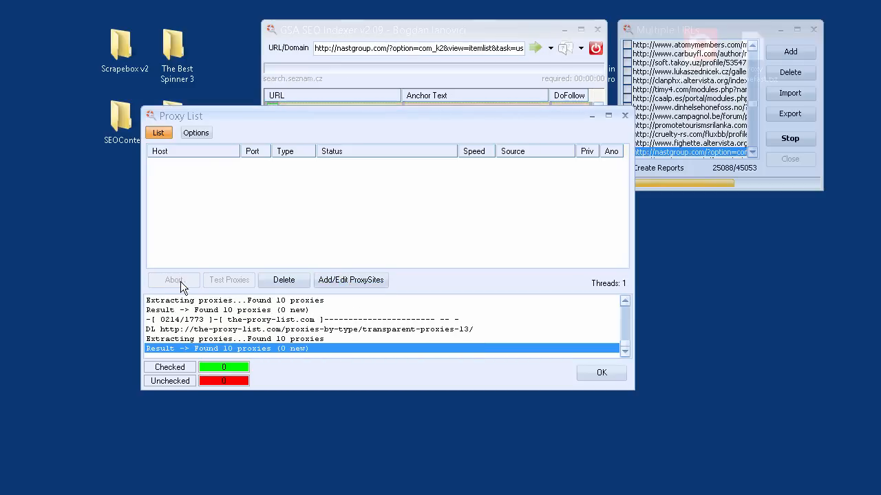
click(330, 280)
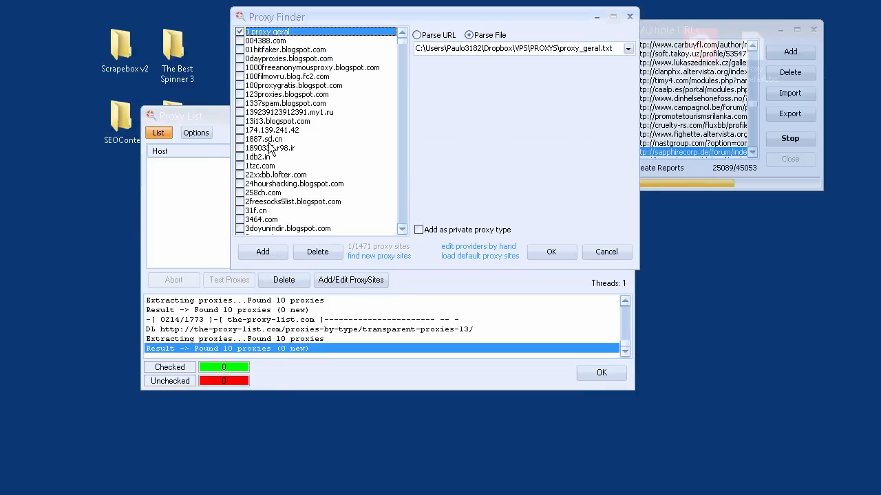
click(602, 253)
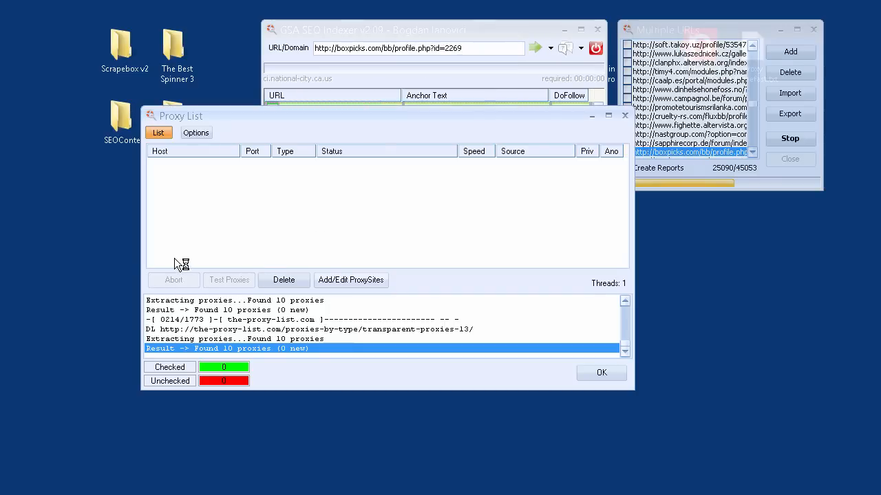
click(344, 281)
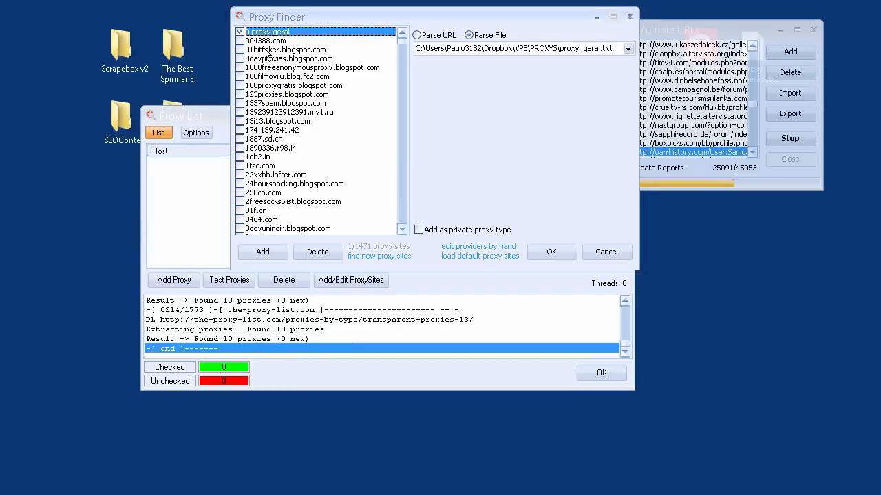
click(608, 255)
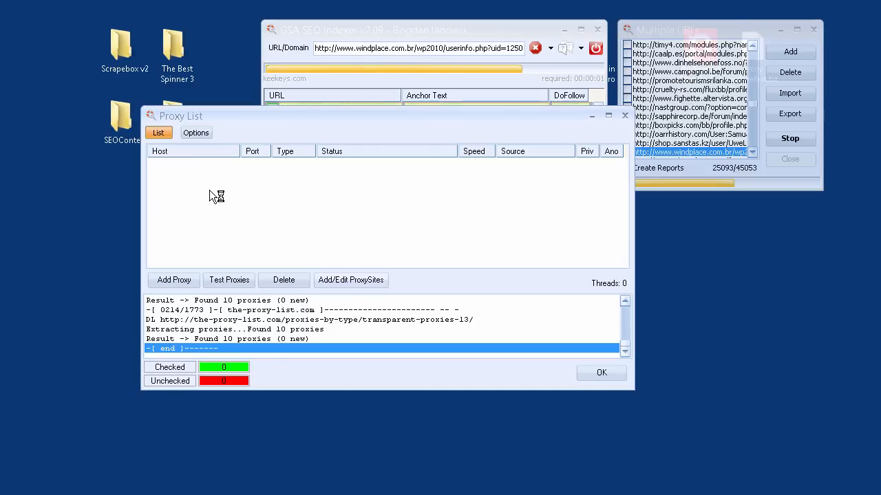
click(347, 280)
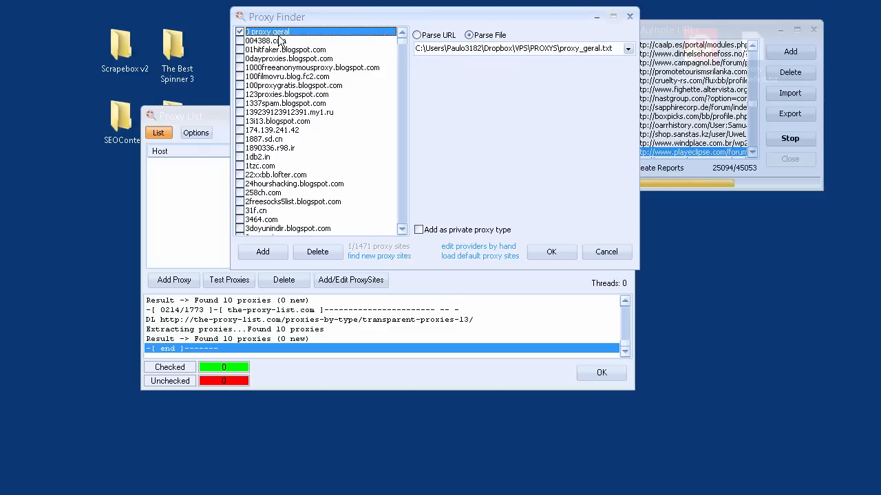
click(599, 251)
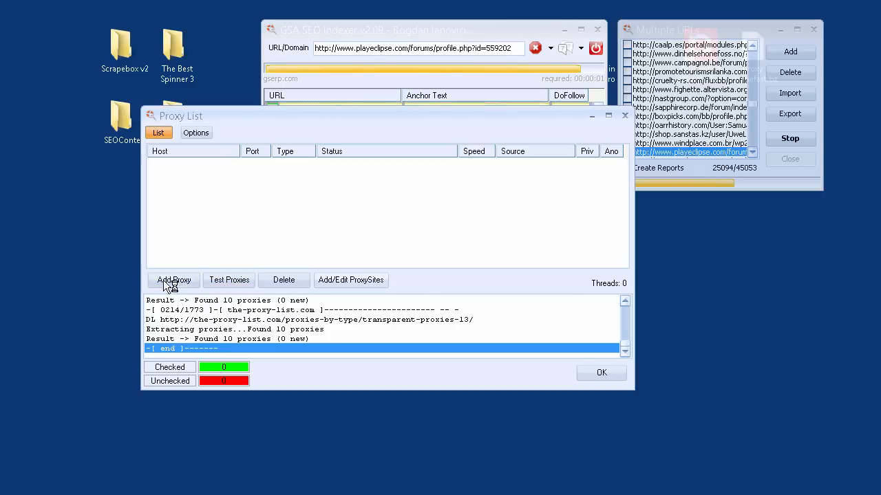
- Find proxies from the enabled source with Find online + Test, and confirm the Indexer's proxy list
click(285, 280)
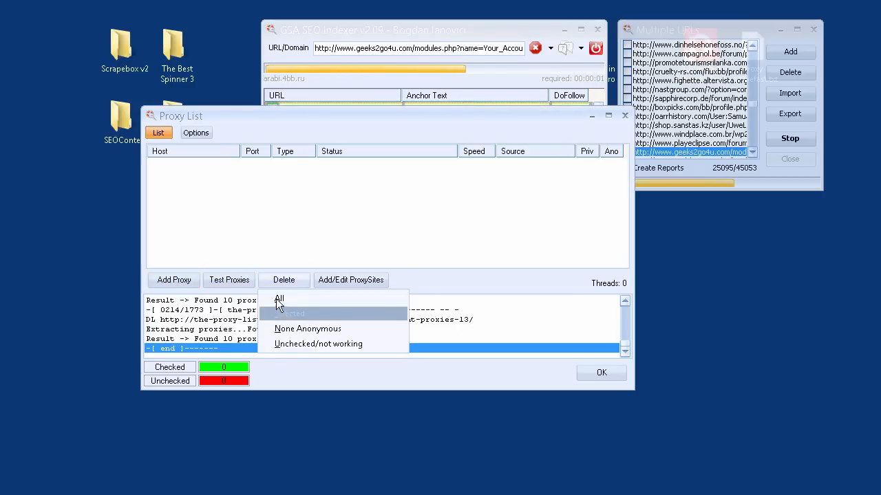
click(284, 314)
click(184, 285)
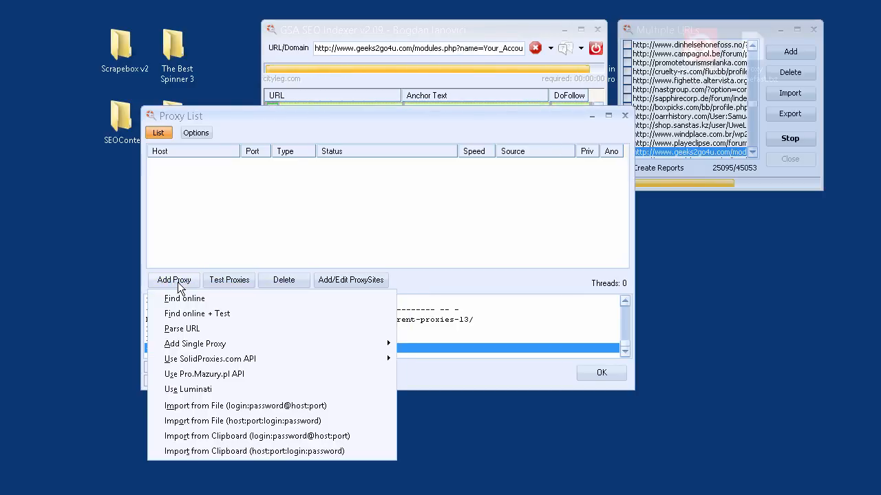
click(179, 313)
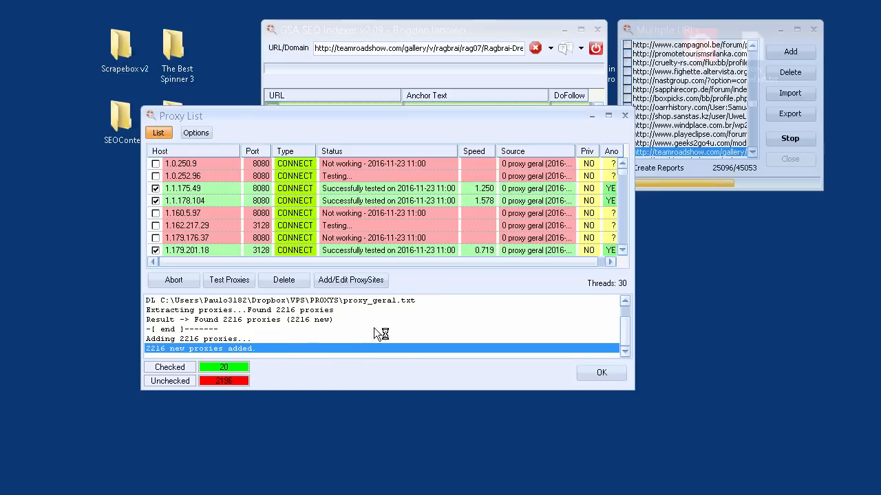
click(601, 373)
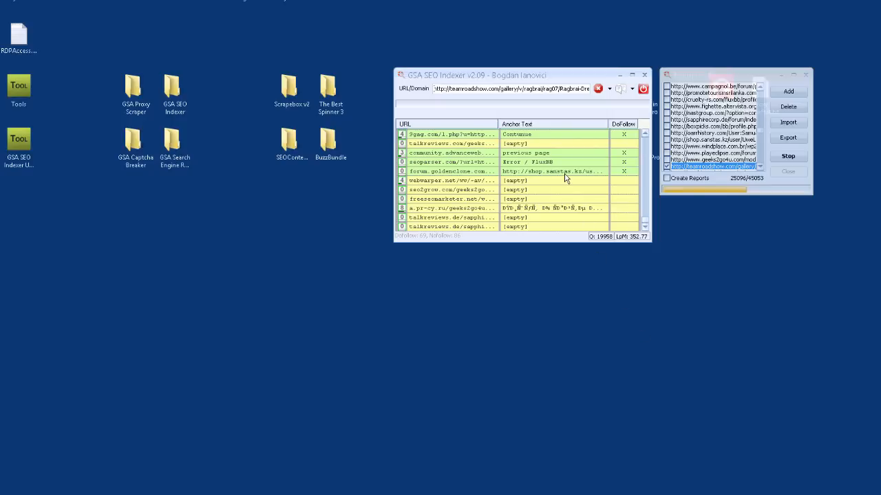